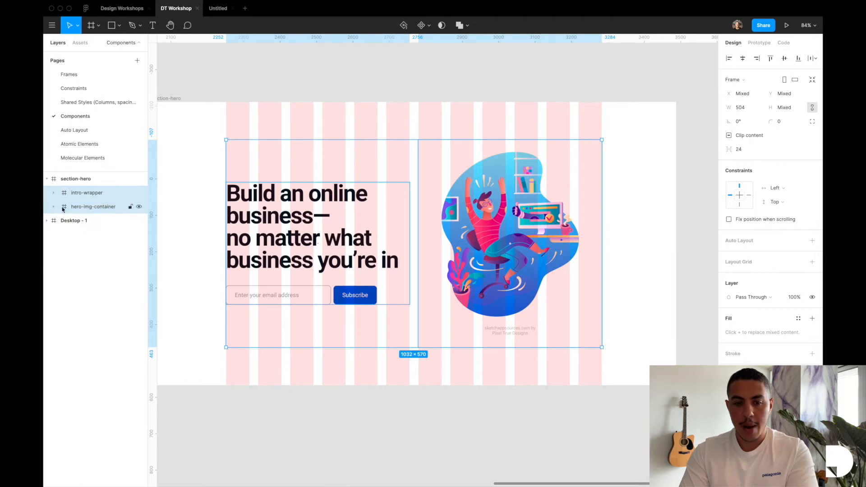
Examine the layers inside intro-wrapper: the heading text, subscribe-wrapper, textfield and button.
click(53, 193)
click(95, 195)
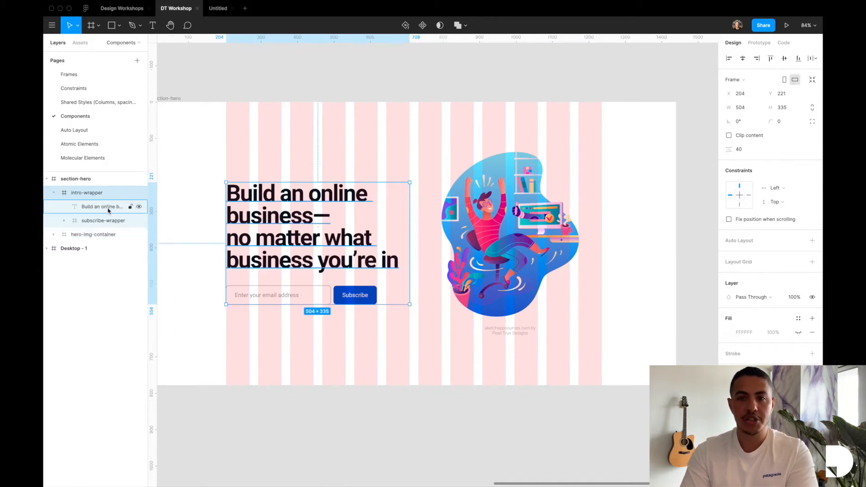
click(255, 187)
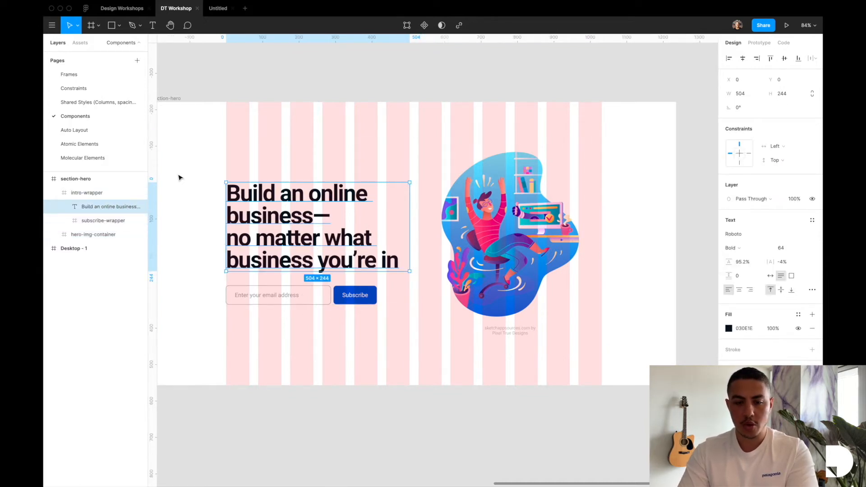
click(105, 221)
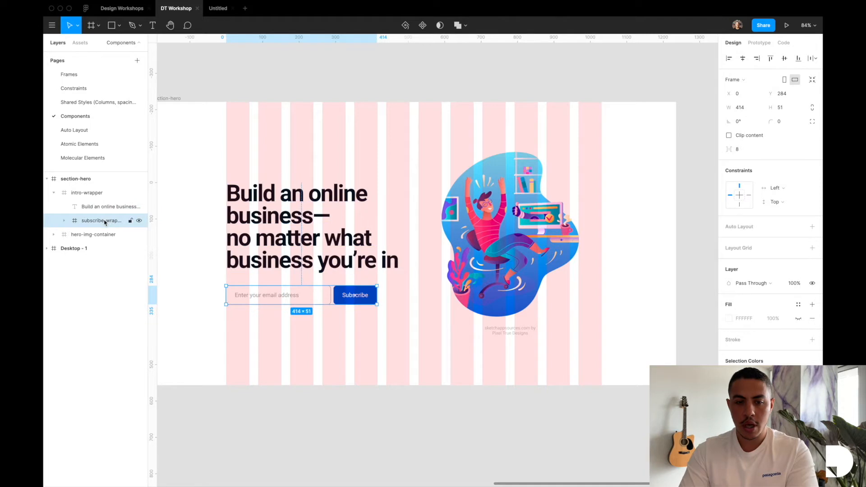
click(64, 221)
click(95, 250)
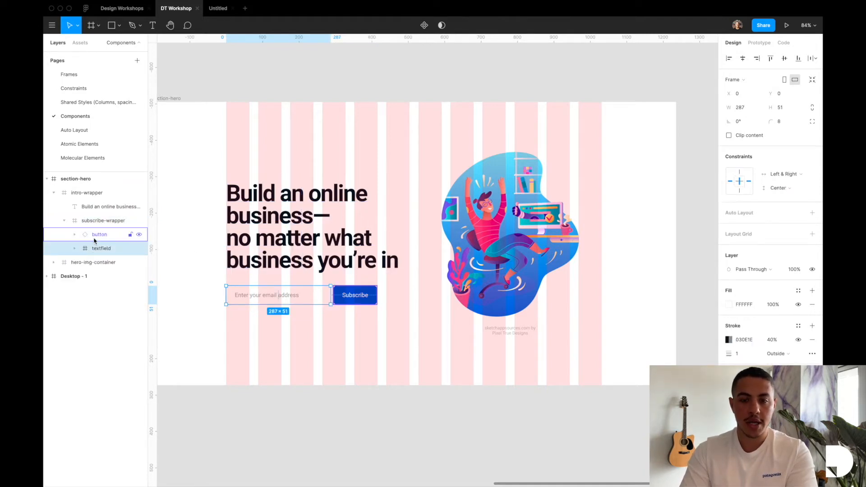
click(94, 238)
click(64, 220)
click(55, 193)
Examine the hero-img-container's caption text and Success 1 image, and how the hero section's parts are nested.
click(54, 207)
click(90, 207)
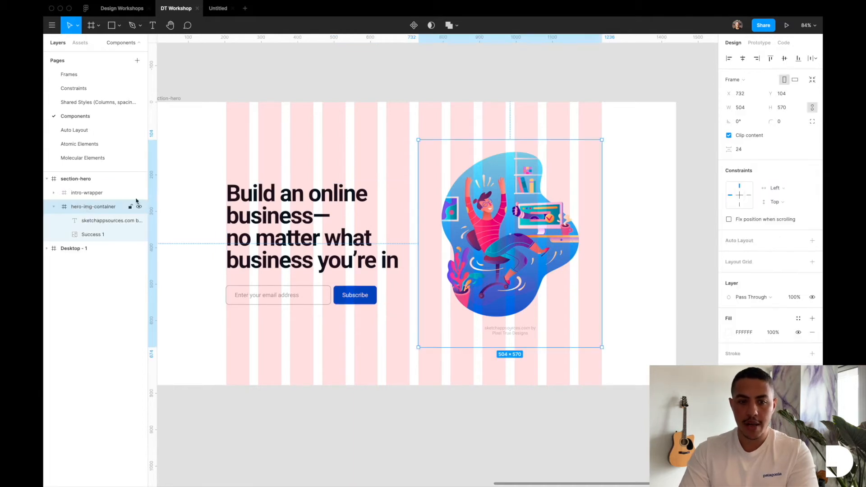
scroll(319, 195, right, 3)
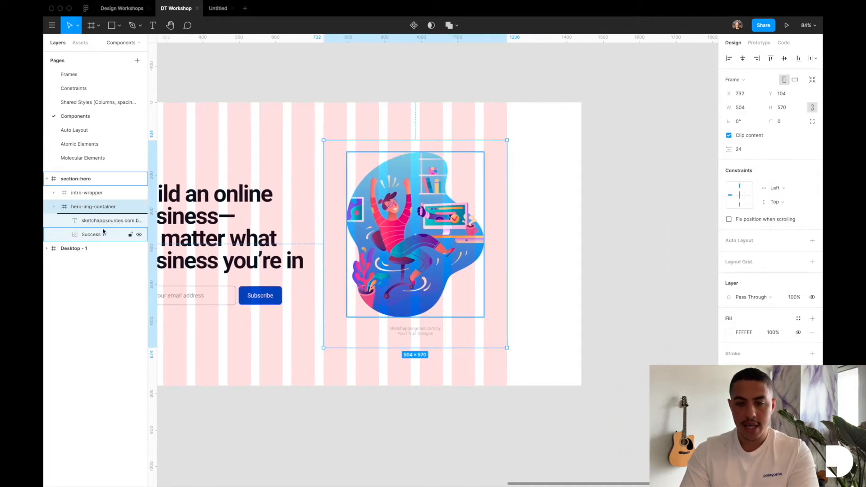
click(104, 233)
click(102, 221)
shift+click(91, 234)
click(89, 236)
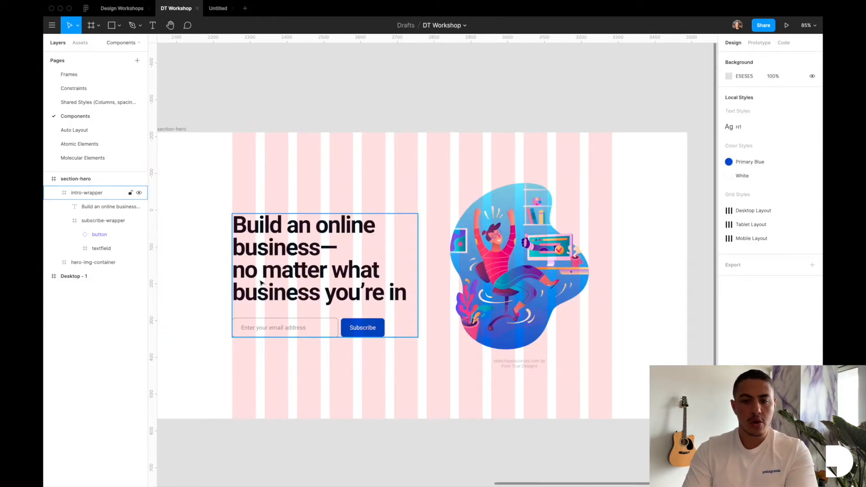
scroll(273, 320, up, 2)
double_click(325, 308)
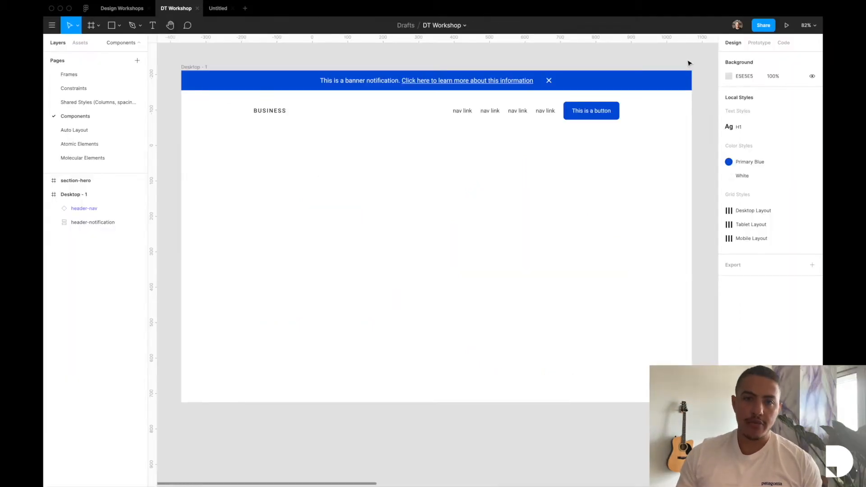
Draw a full-width frame, about 1440 by 718, directly below the header navigation in the Desktop - 1 frame.
click(658, 82)
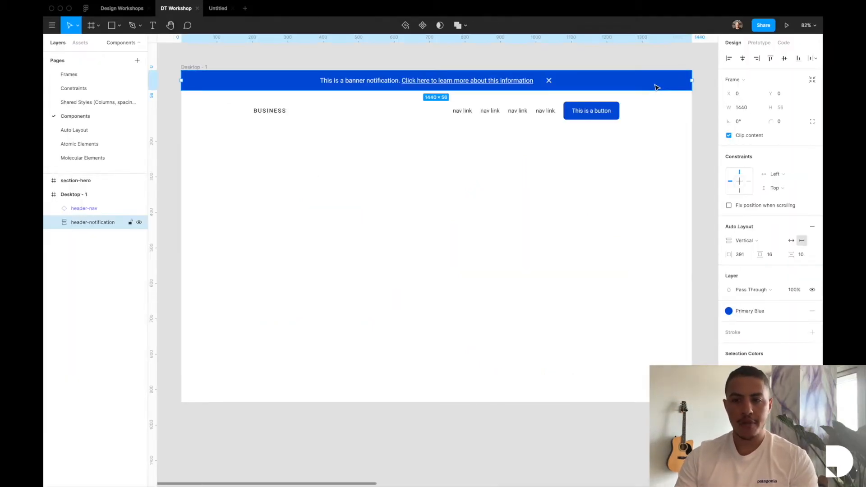
click(648, 116)
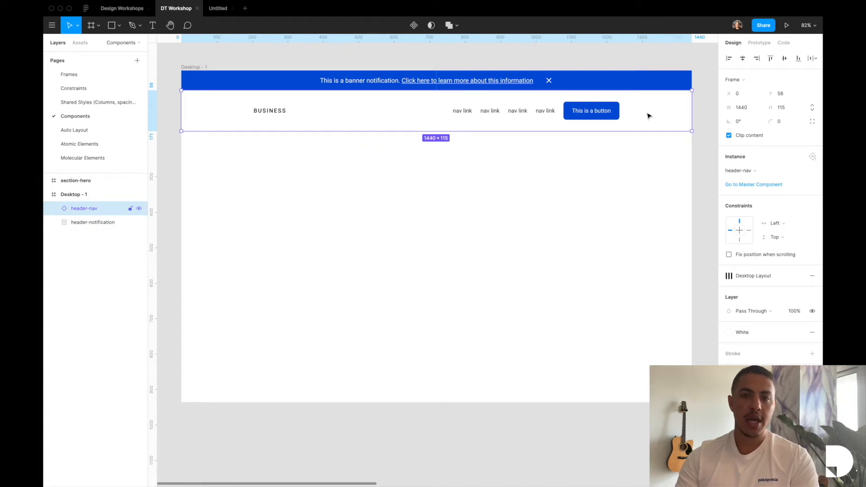
click(429, 185)
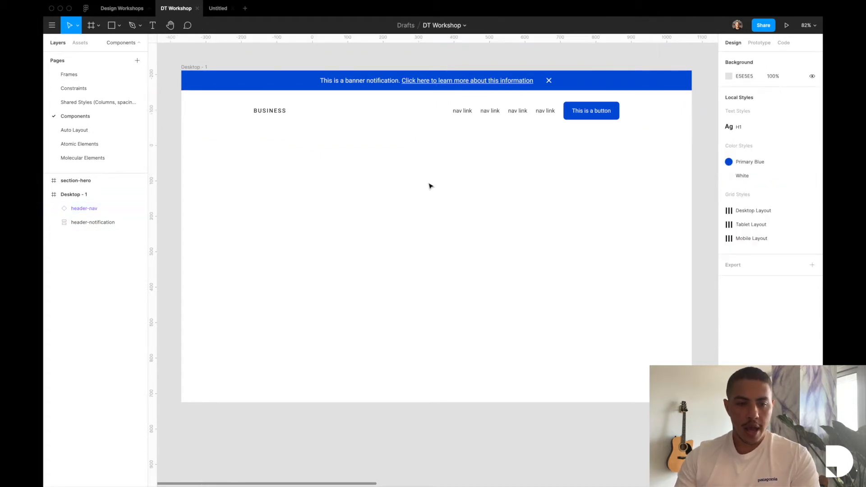
key(f)
drag(230, 171, 692, 286)
drag(230, 203, 183, 204)
drag(327, 221, 329, 180)
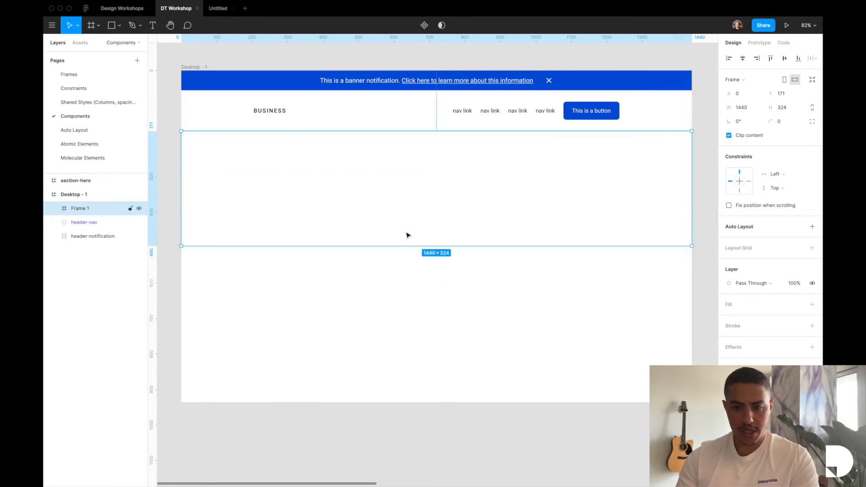
drag(398, 246, 409, 388)
Rename the new frame below the header navigation as section-hero.
double_click(87, 208)
text(section)
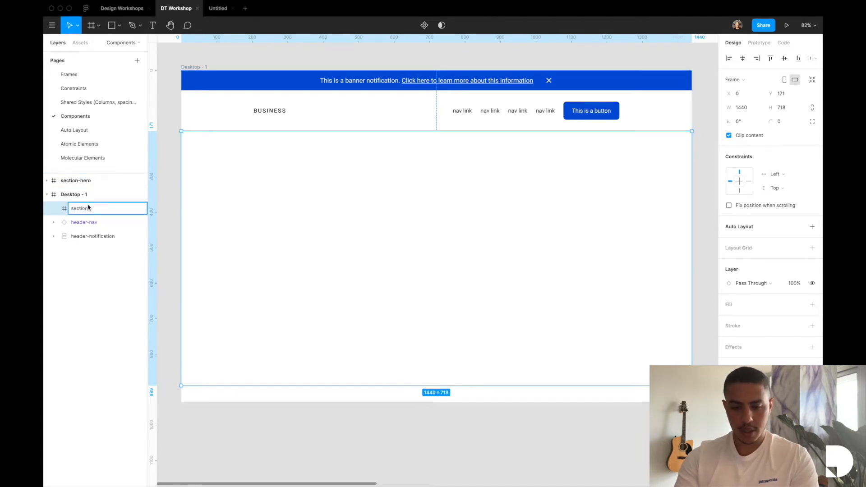
key(Return)
double_click(112, 212)
click(110, 209)
key(Return)
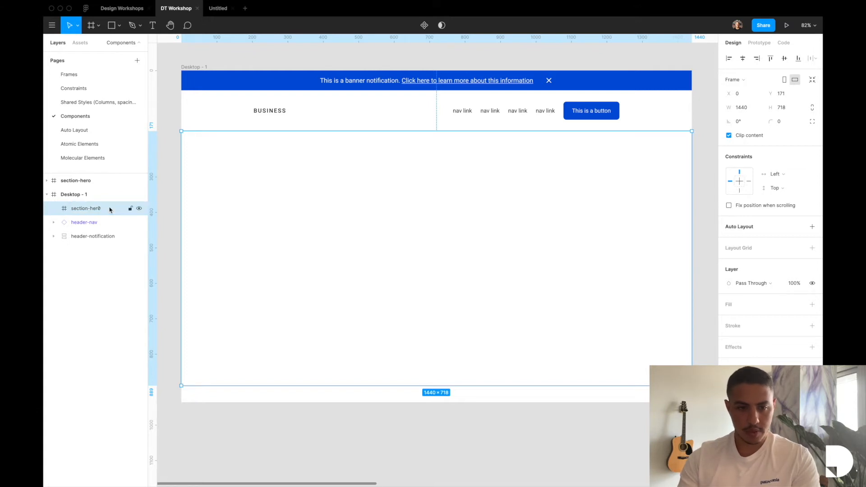
double_click(109, 210)
click(110, 209)
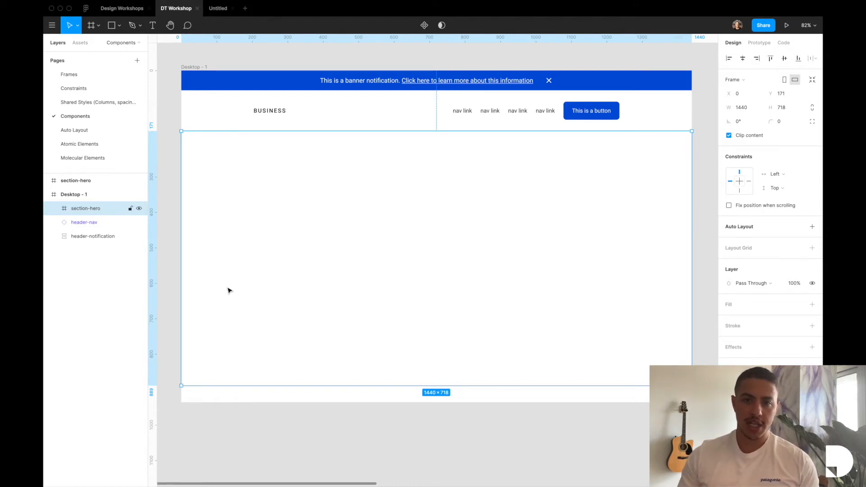
On the Atomic Elements page, draw a frame about 282 by 75 below the button, left-aligned with it, and name it textfield.
click(108, 145)
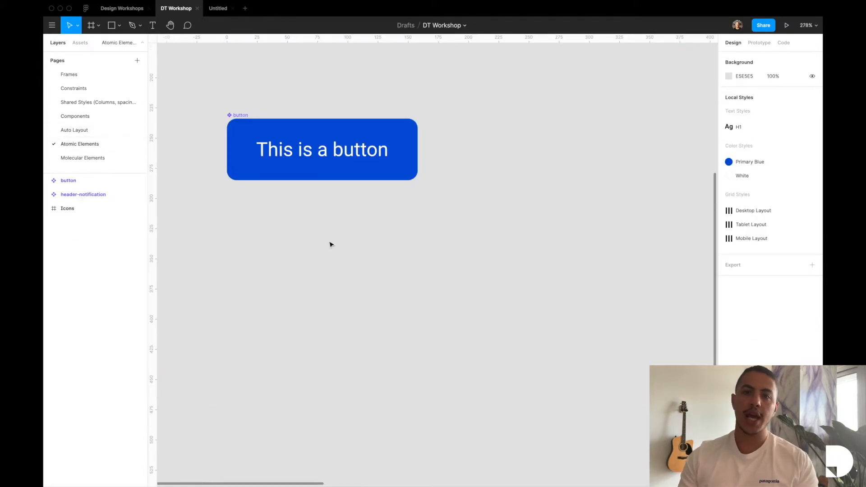
scroll(331, 244, down, 2)
scroll(331, 244, down, 3)
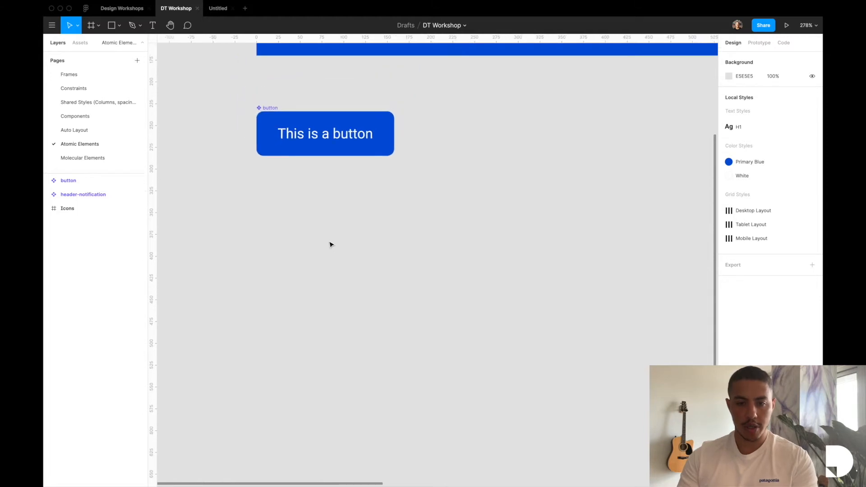
key(f)
drag(277, 208, 523, 273)
drag(442, 247, 404, 232)
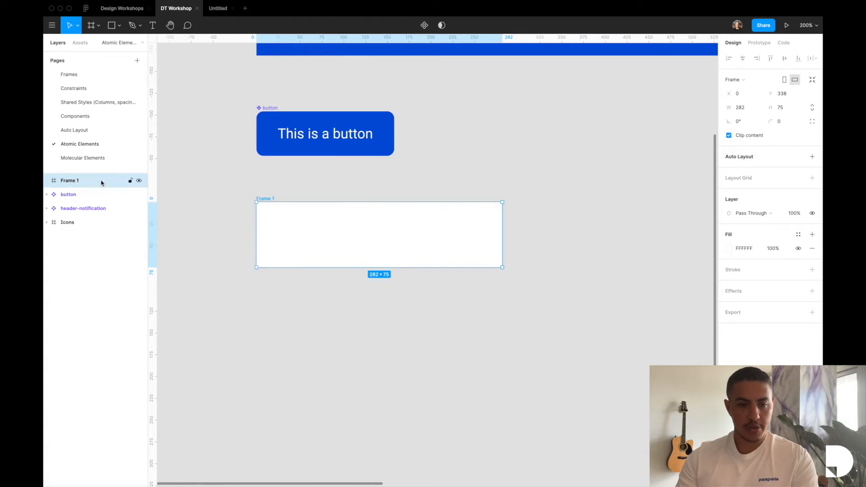
double_click(70, 181)
text(textfield)
key(Return)
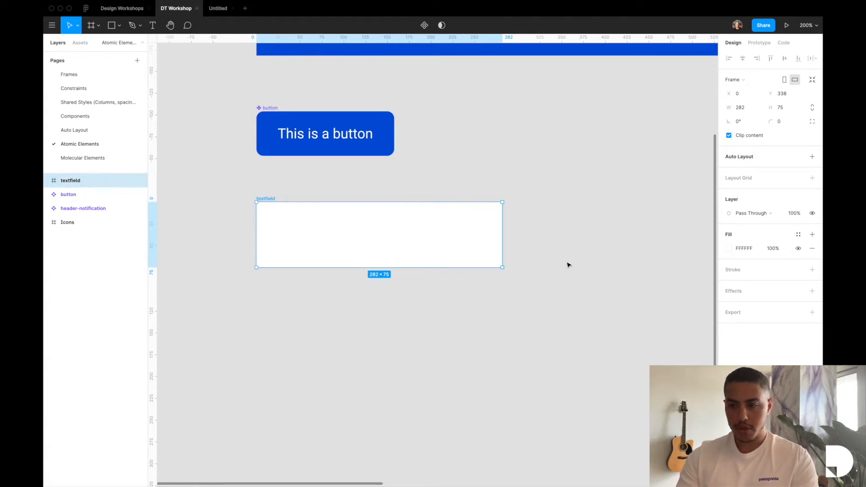
Hide the textfield frame's fill and give it a 1.5 inside stroke in black (000000) at 16% opacity.
click(799, 248)
click(812, 269)
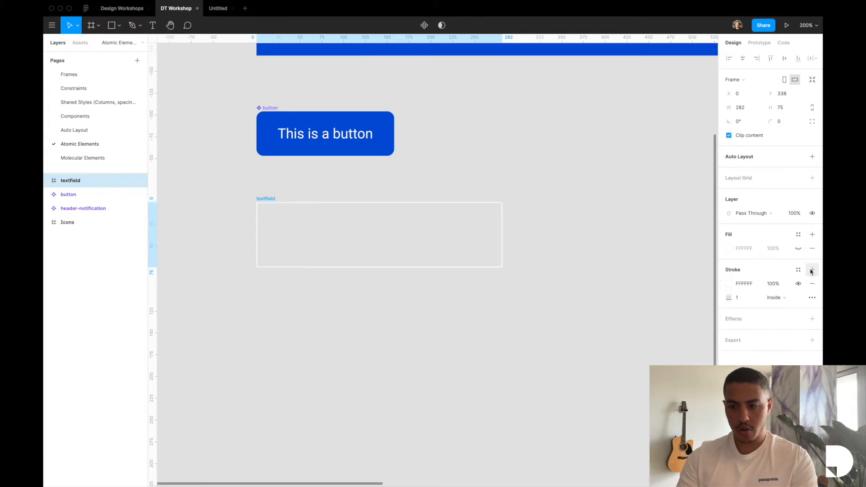
click(740, 302)
text(1.5)
key(Return)
click(730, 284)
drag(618, 361, 597, 380)
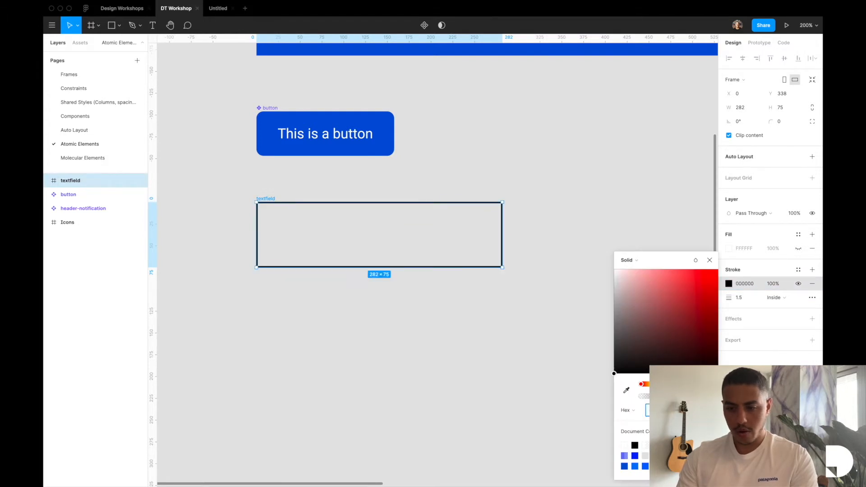
click(653, 396)
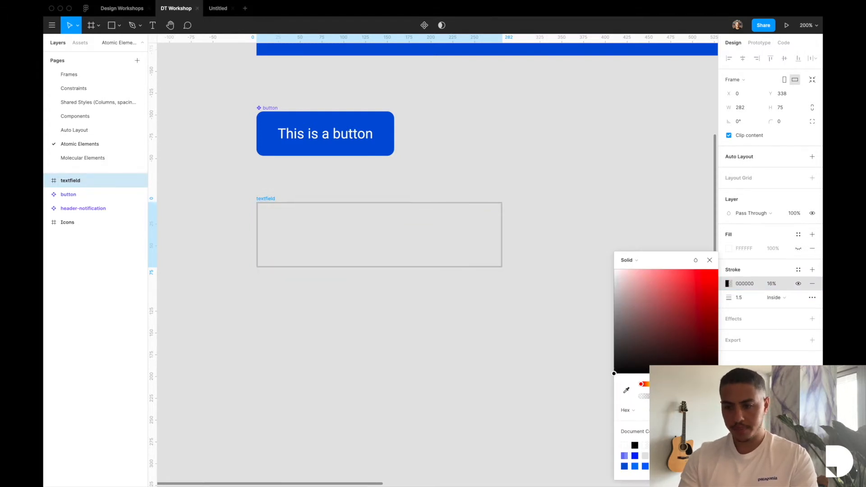
click(710, 260)
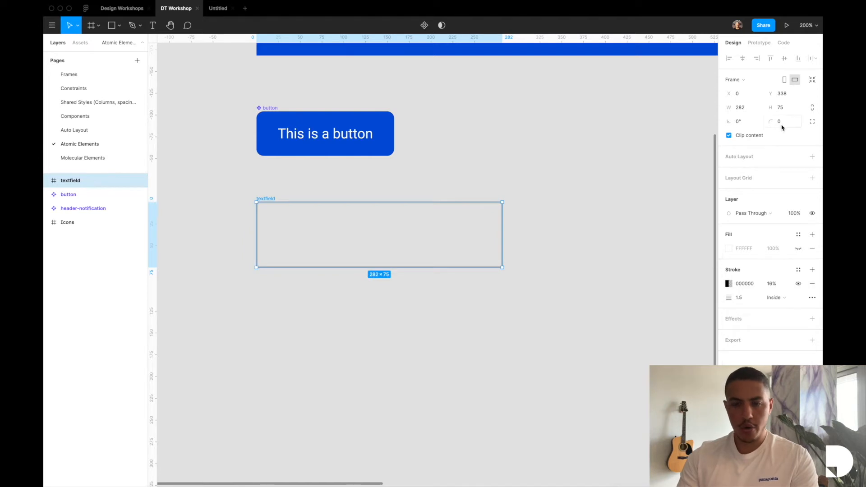
Match the button's corners by setting the textfield frame's corner radius to 8, and move the frame up to Y 330.
click(383, 151)
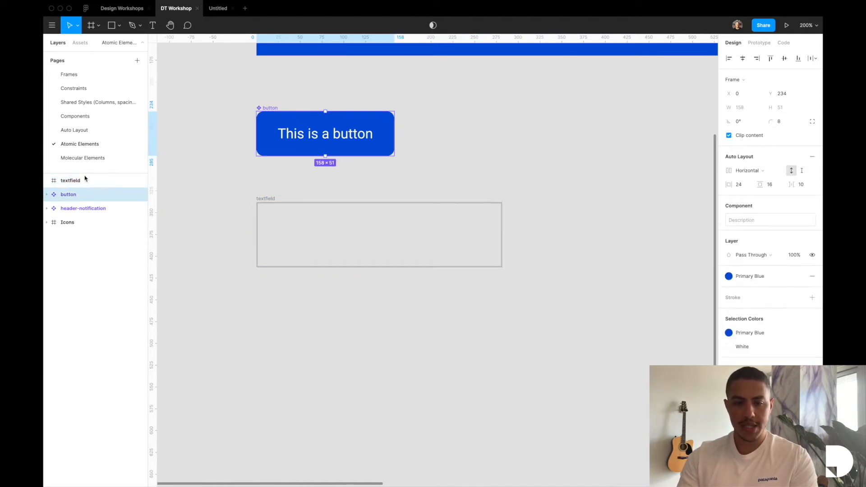
click(496, 258)
click(785, 121)
text(8)
key(Return)
drag(340, 242, 340, 236)
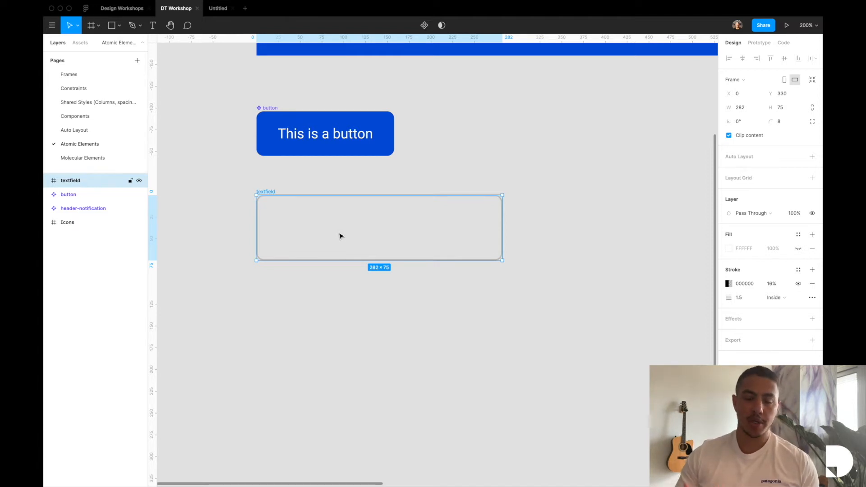
Add the text "placeholder text" inside the textfield frame and set its text box to auto width.
key(t)
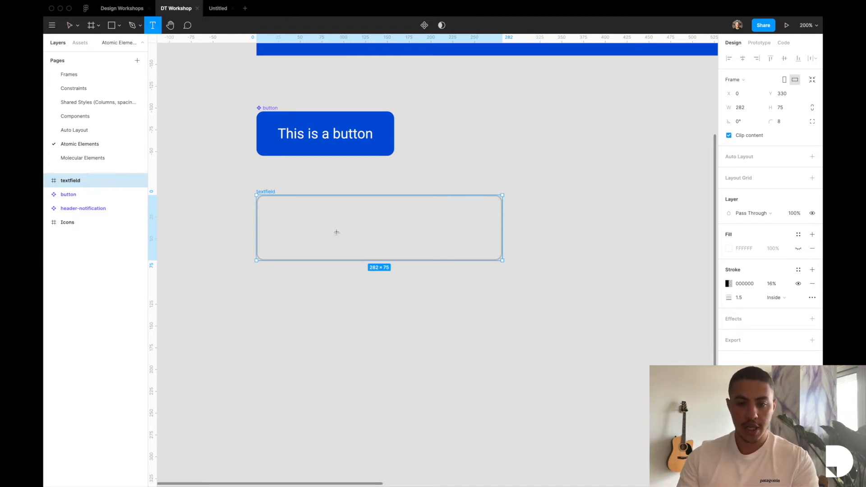
drag(291, 208, 473, 244)
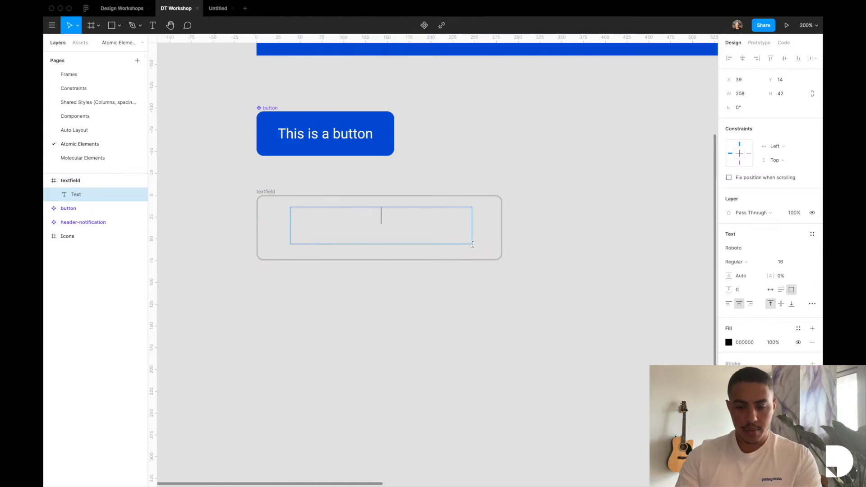
text(t)
key(BackSpace)
text(placegolde)
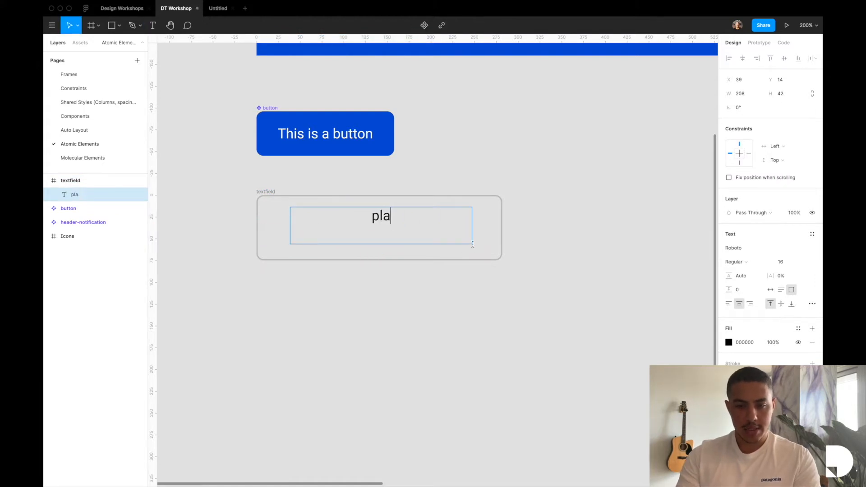
key(BackSpace)
key(BackSpace)
key(BackSpace)
key(BackSpace)
key(BackSpace)
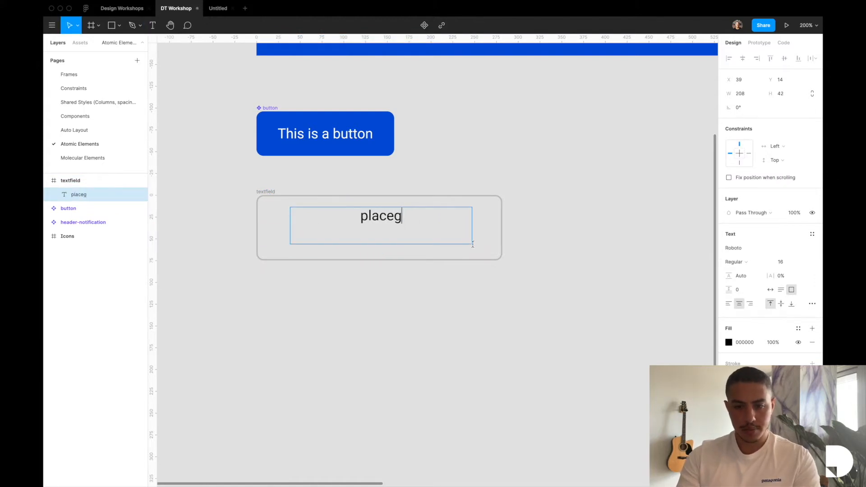
text(holder text)
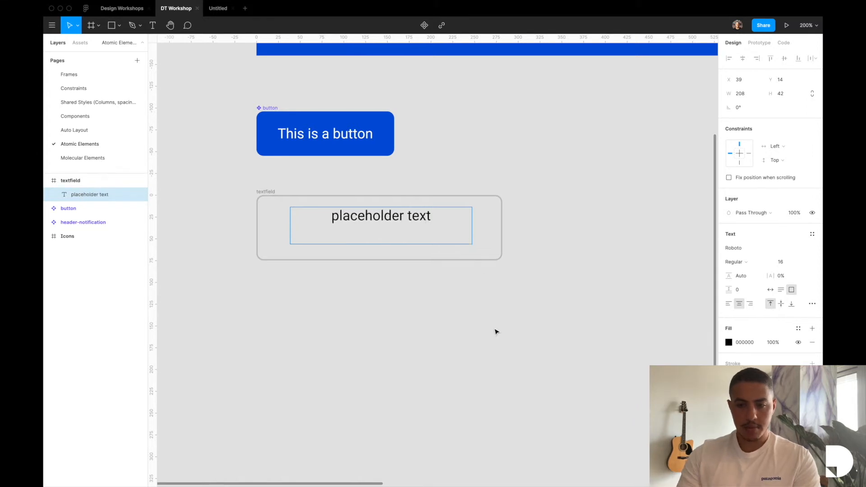
key(Escape)
click(770, 290)
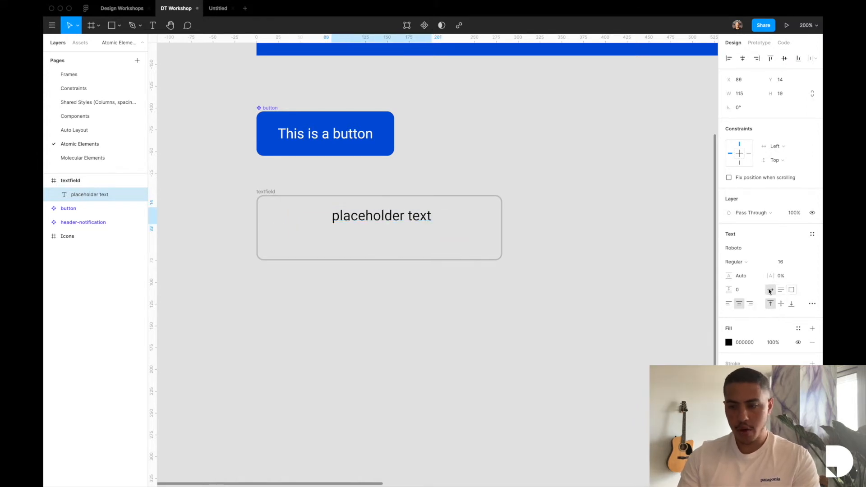
click(436, 292)
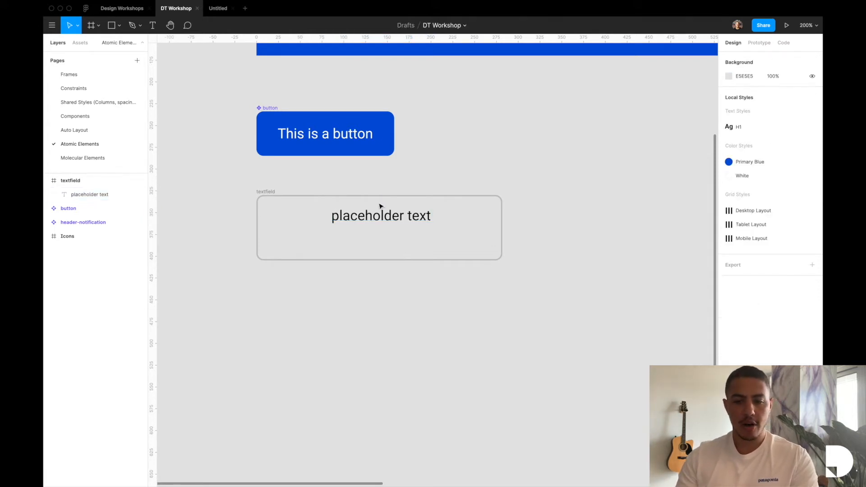
Left-align the placeholder text and move it to 16 px from the textfield frame's top and left edges.
click(378, 217)
key(alt)
key(Down)
key(shift+Left)
key(shift+Left)
key(shift+Left)
key(shift+Left)
key(shift+Left)
key(shift+Left)
key(shift+Left)
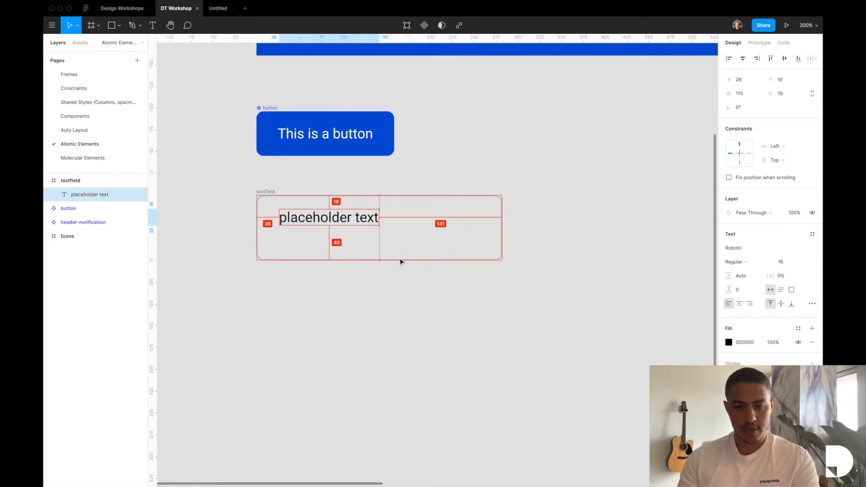
click(400, 263)
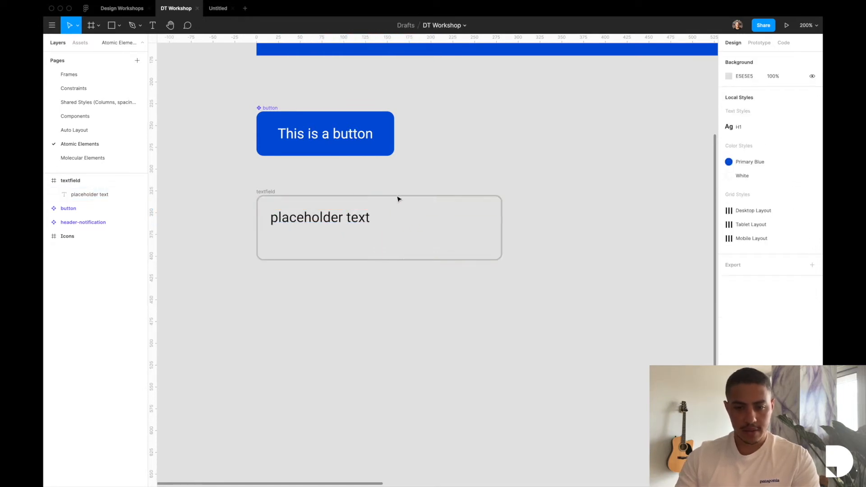
Reduce the textfield frame's height to about 52 by raising its lower edge.
click(54, 183)
drag(355, 260, 354, 241)
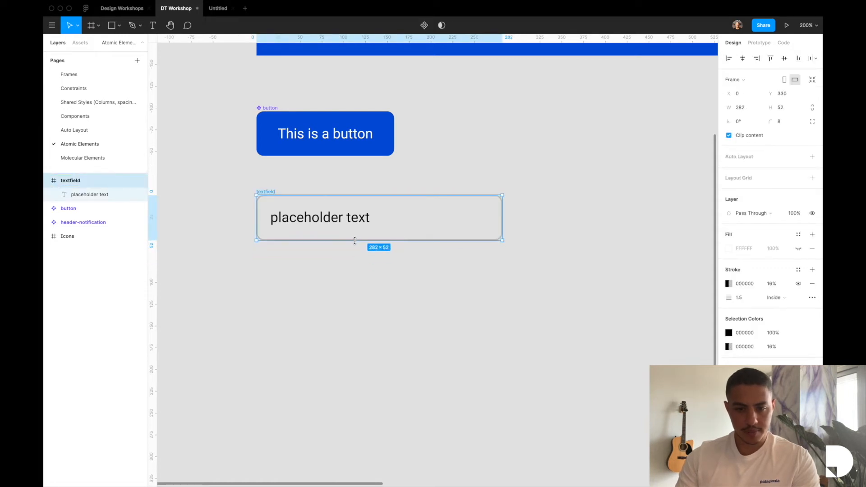
Fine-tune the textfield frame's height to 51 by adjusting its lower edge.
scroll(336, 240, up, 5)
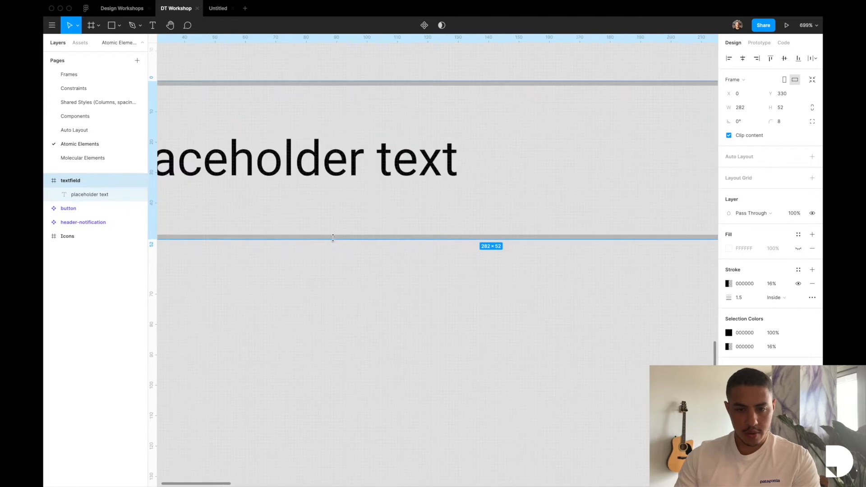
drag(332, 236, 332, 234)
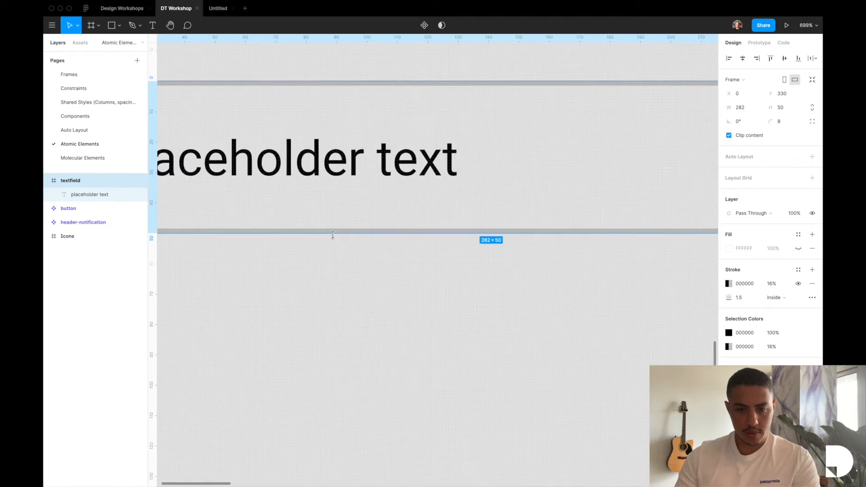
drag(332, 234, 333, 237)
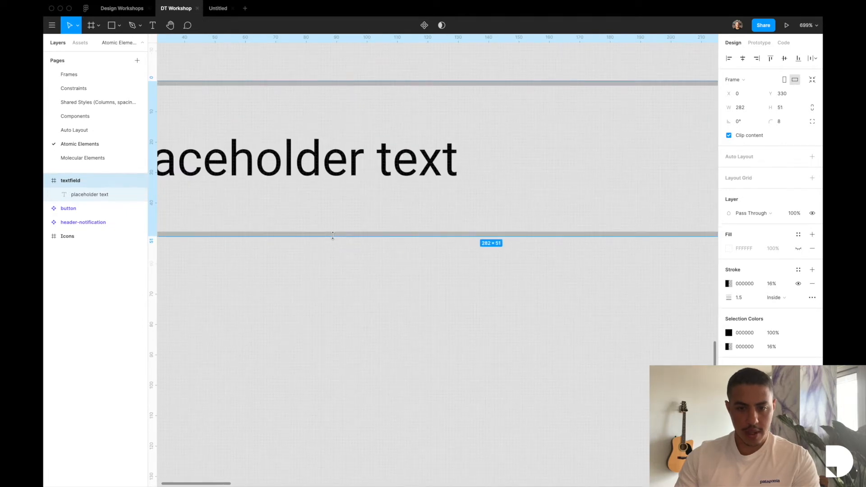
scroll(343, 164, down, 5)
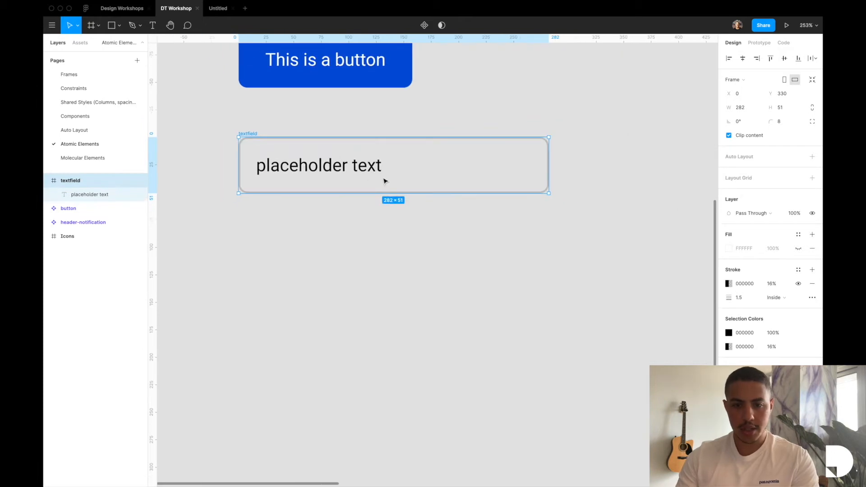
Set the placeholder text's vertical constraint to Center and narrow the textfield frame to a width of about 238.
click(355, 166)
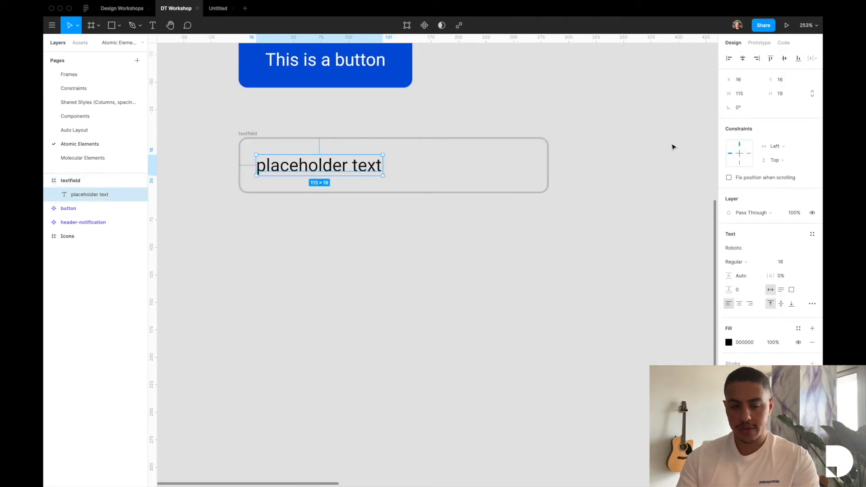
click(794, 162)
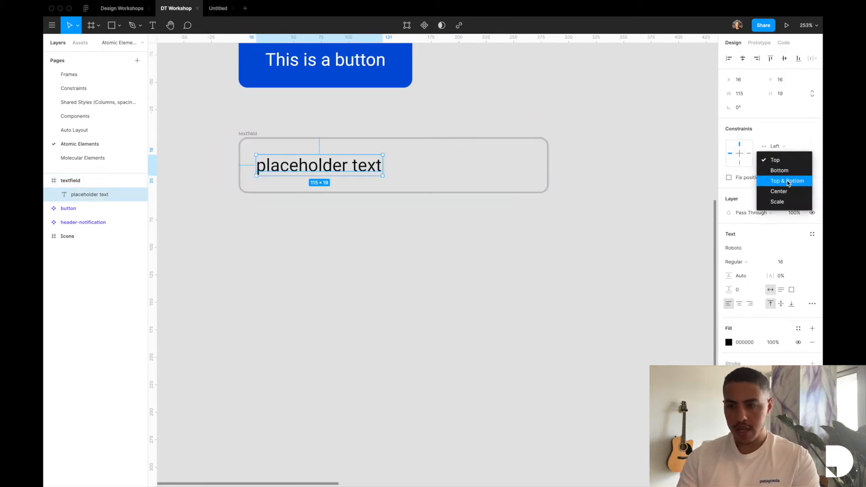
click(781, 192)
click(73, 181)
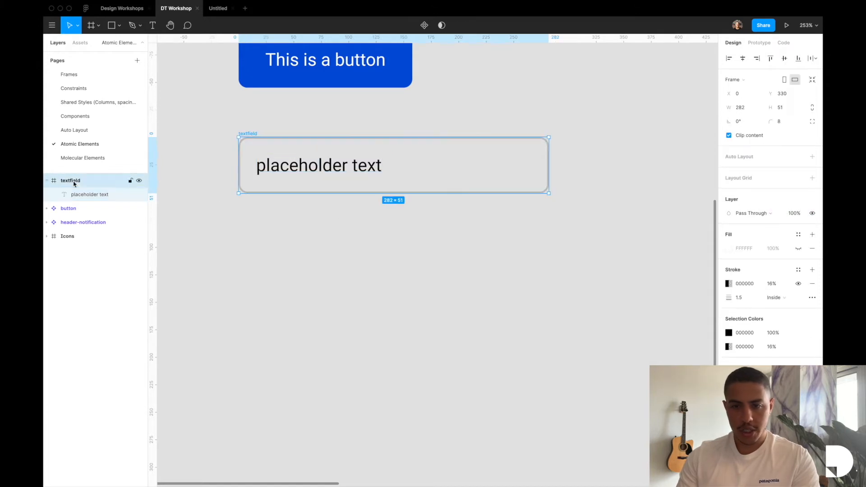
drag(544, 162, 500, 158)
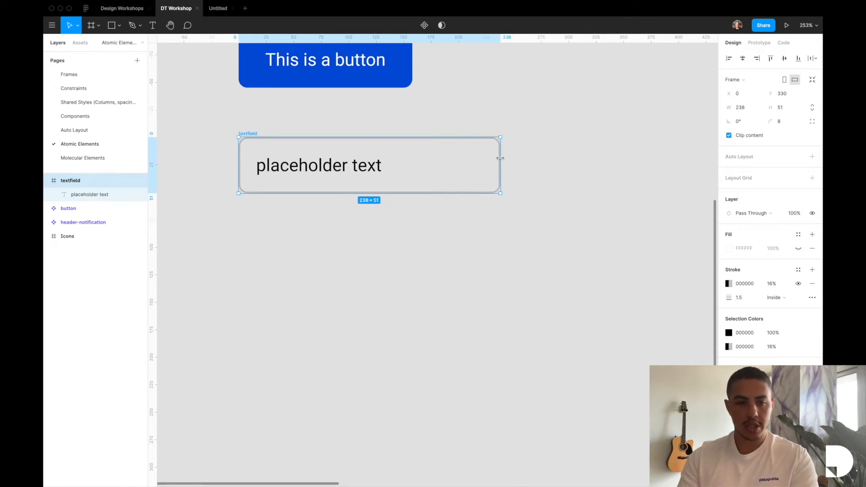
Create a text style named "p" from the placeholder text's formatting.
click(103, 196)
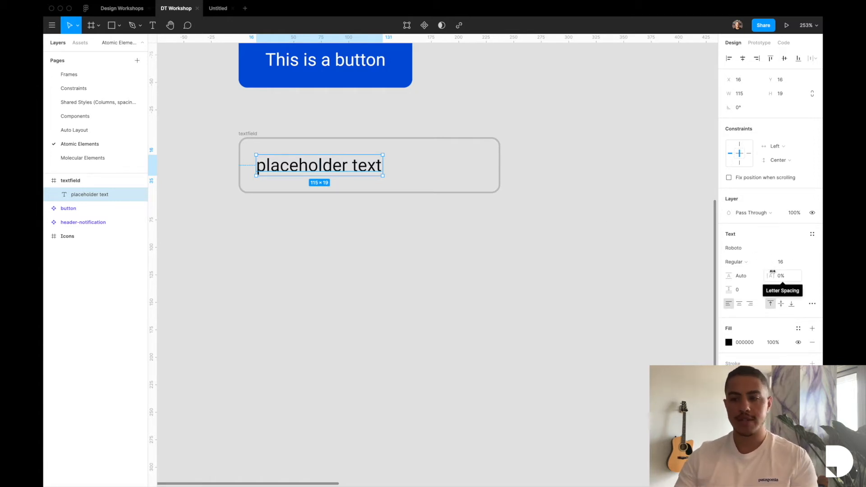
click(813, 234)
click(808, 252)
text(p)
key(Return)
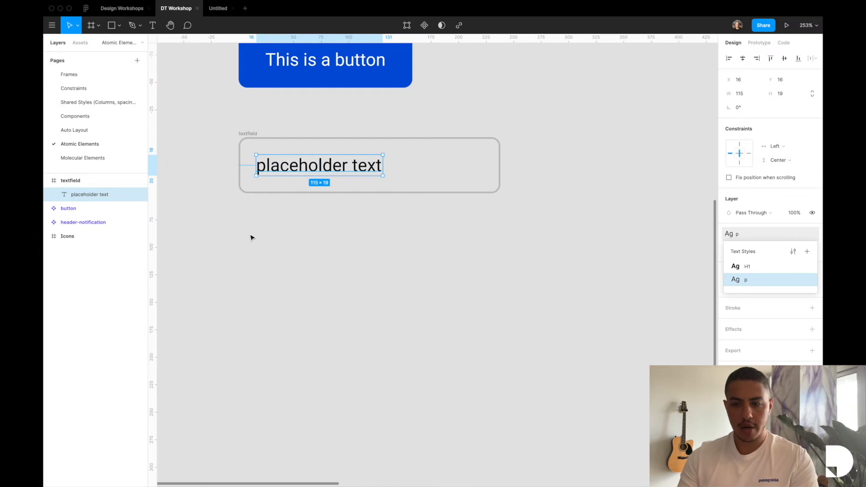
click(672, 296)
Lighten the placeholder text by lowering the opacity of its black fill to about 24%.
click(346, 169)
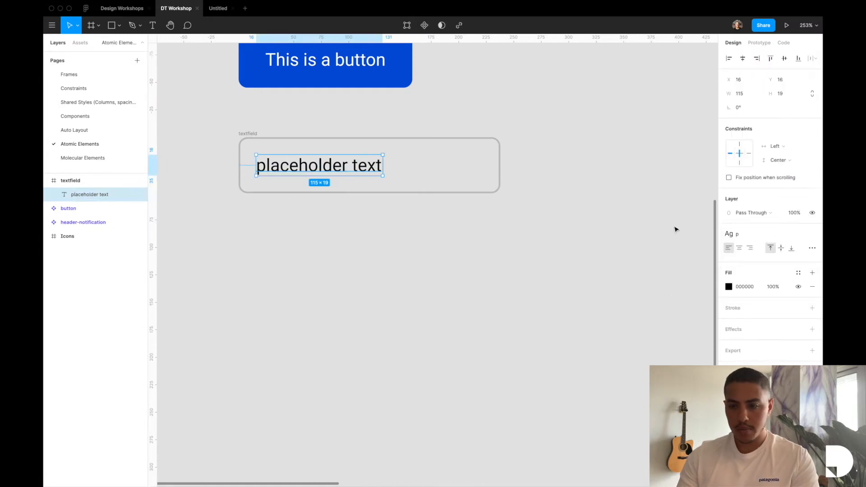
click(797, 273)
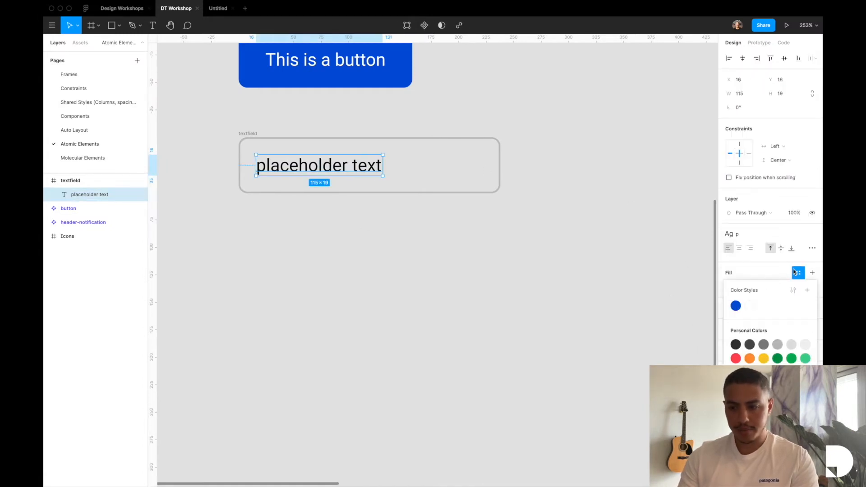
click(793, 273)
click(729, 287)
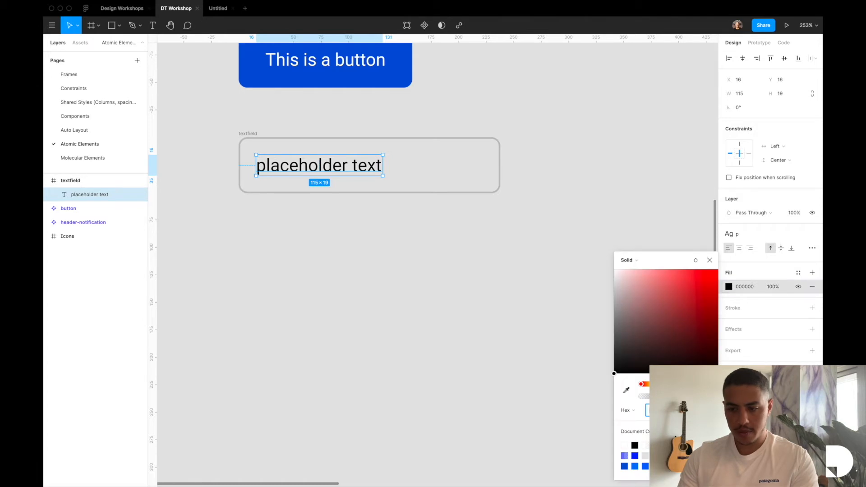
drag(709, 396, 657, 396)
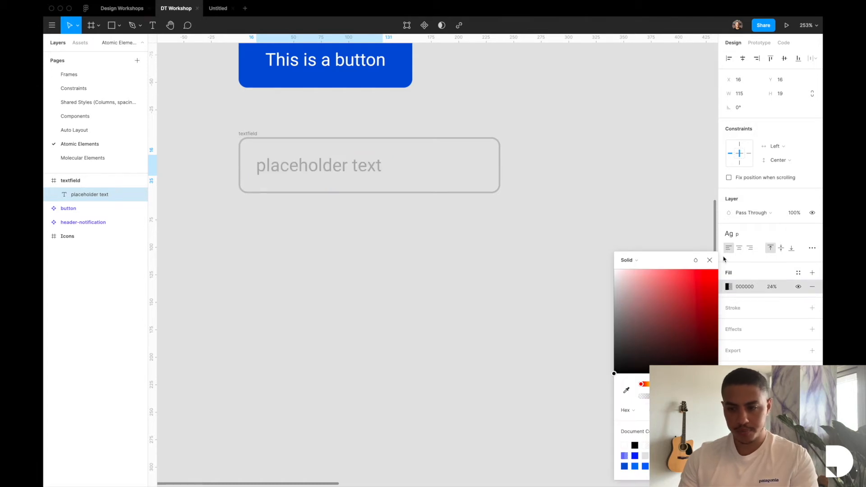
click(710, 260)
click(496, 247)
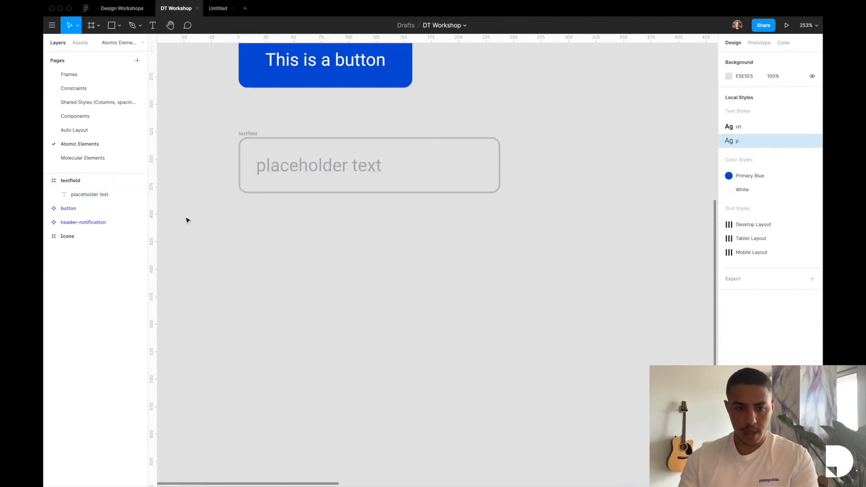
Turn the textfield frame into a component and check for it among the local Atomic Elements components.
click(88, 182)
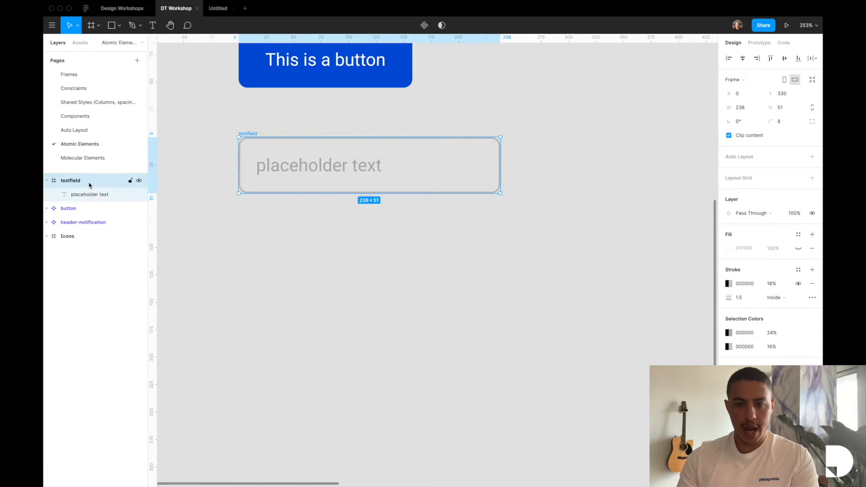
click(425, 25)
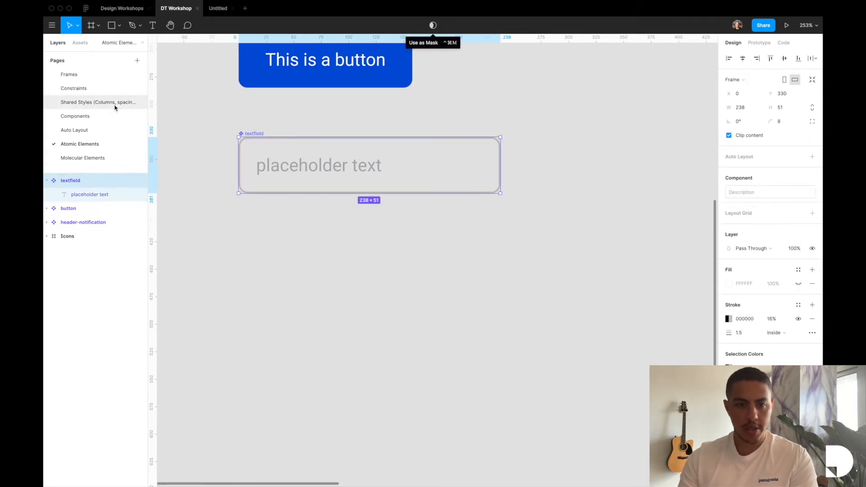
click(80, 42)
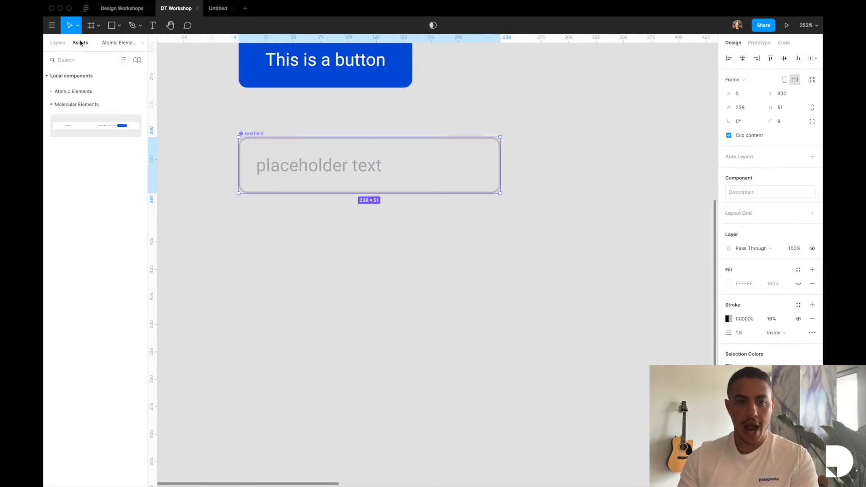
click(75, 92)
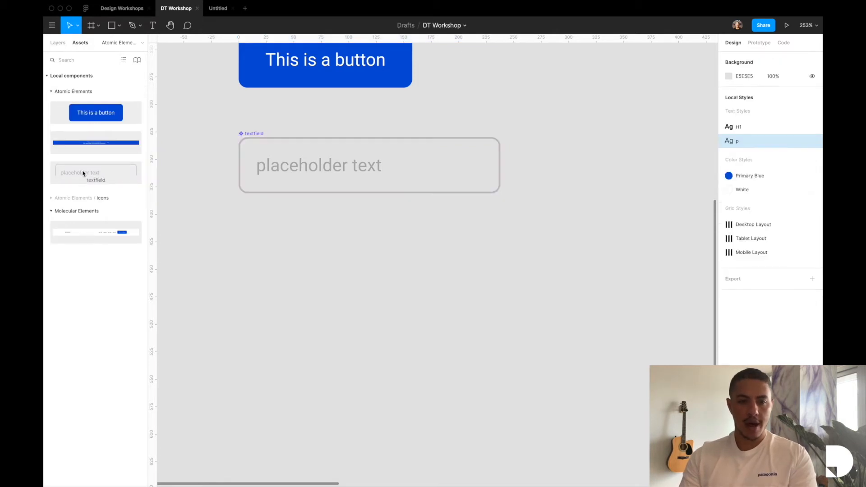
click(58, 42)
click(317, 168)
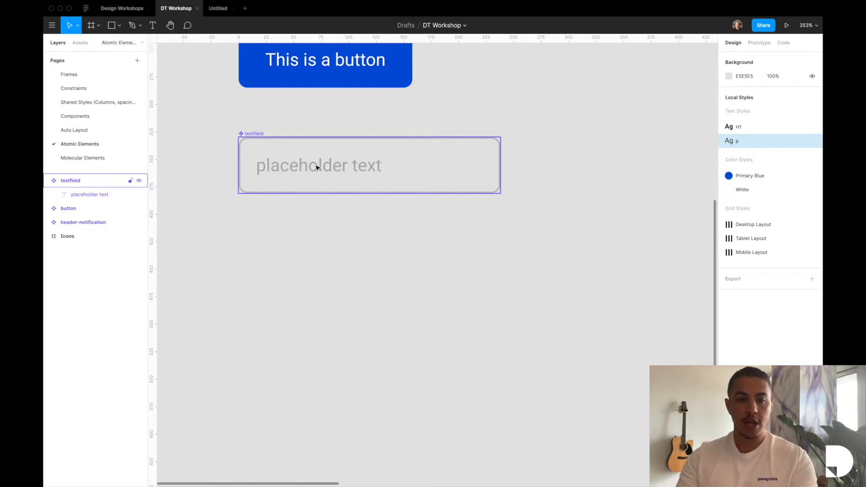
Place an instance of the textfield and one of the button below the header-nav on the Molecular Elements page.
click(99, 157)
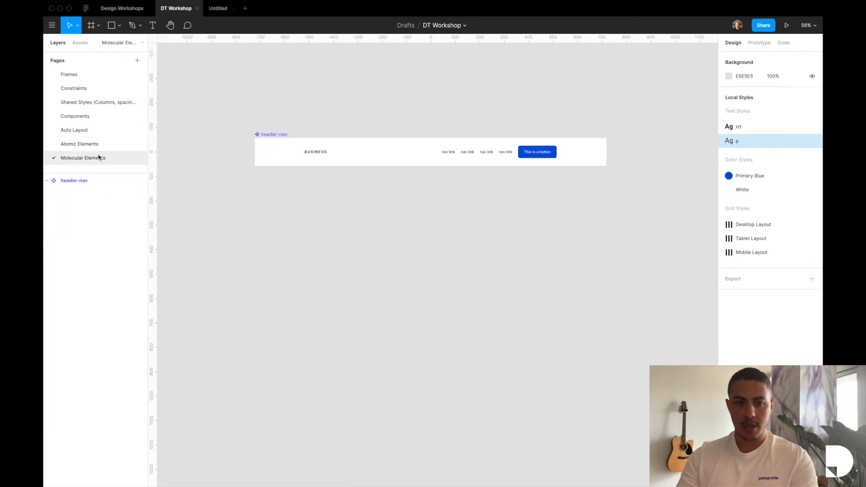
click(81, 43)
drag(97, 167, 298, 237)
drag(100, 117, 369, 247)
Align the button instance level with the textfield instance, leaving an 8 px gap to the textfield's right edge.
scroll(310, 238, up, 5)
scroll(309, 239, up, 3)
drag(470, 270, 399, 255)
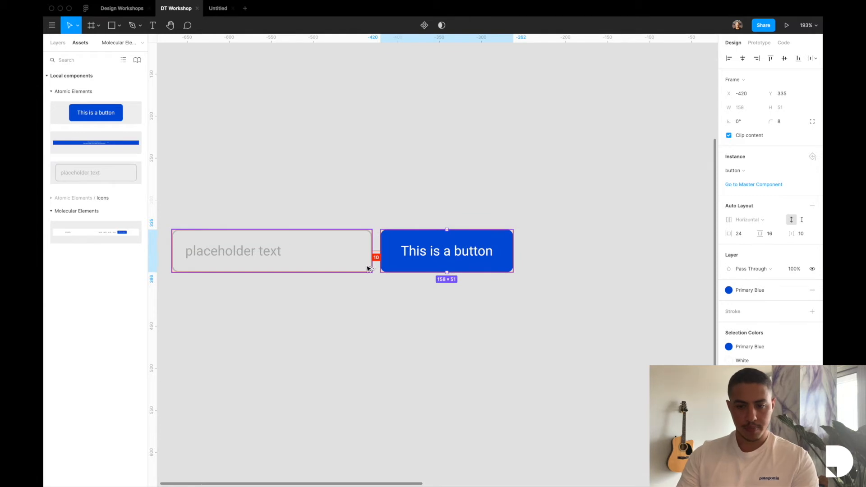
key(Left)
key(Left)
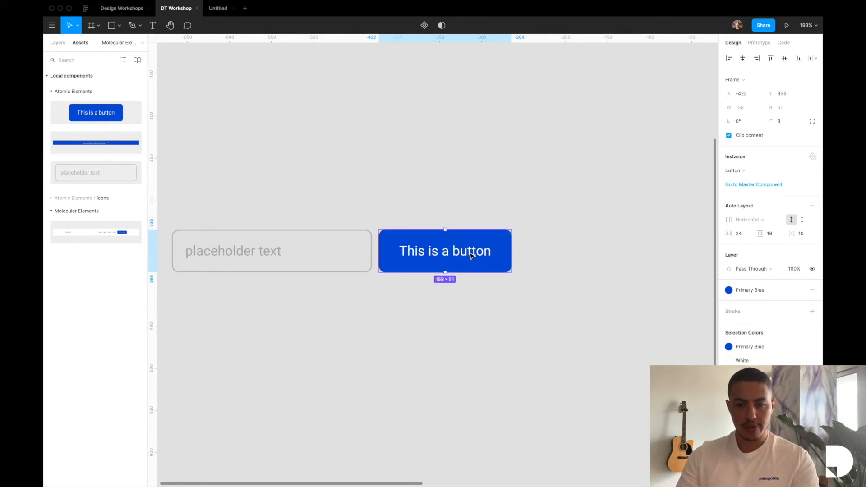
Change the button instance's label to "Subscribe".
double_click(470, 255)
double_click(471, 255)
key(ctrl+a)
text(Subscribe)
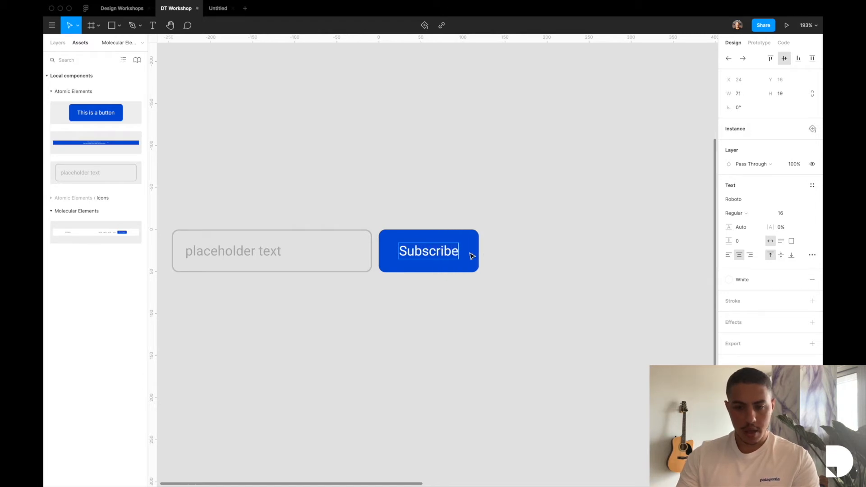
key(Escape)
Replace the textfield instance's placeholder text with "Enter your email".
click(240, 258)
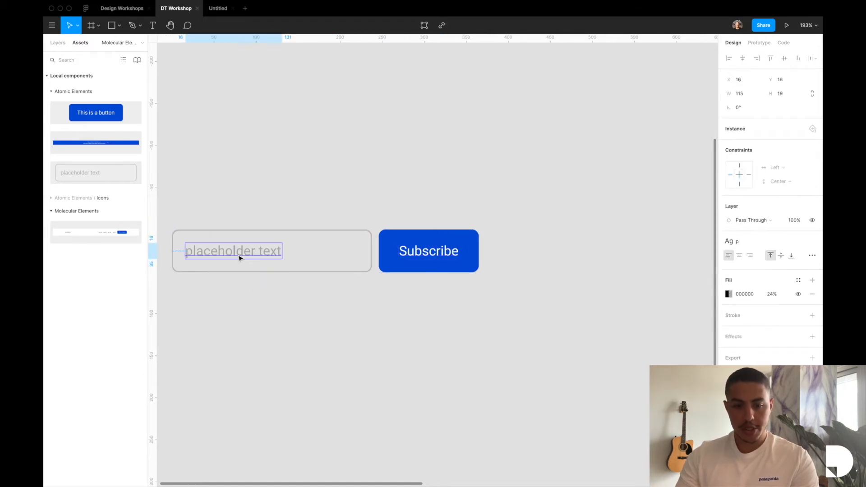
double_click(263, 256)
text(En)
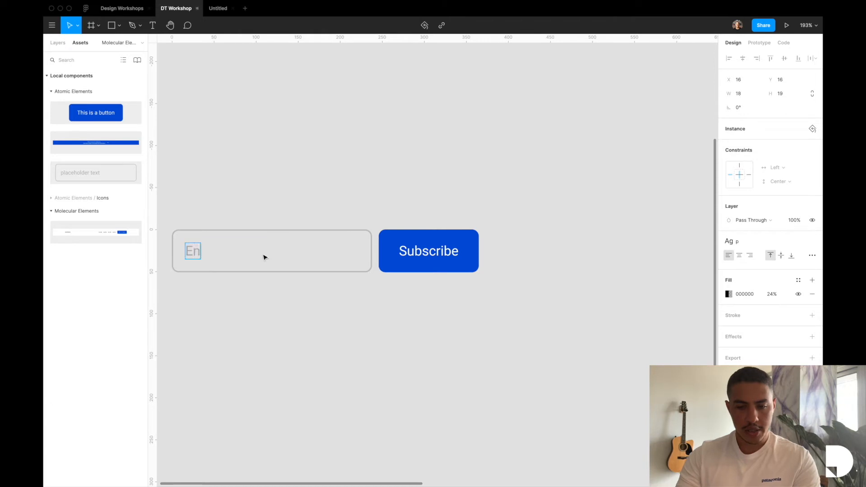
text(ter your email)
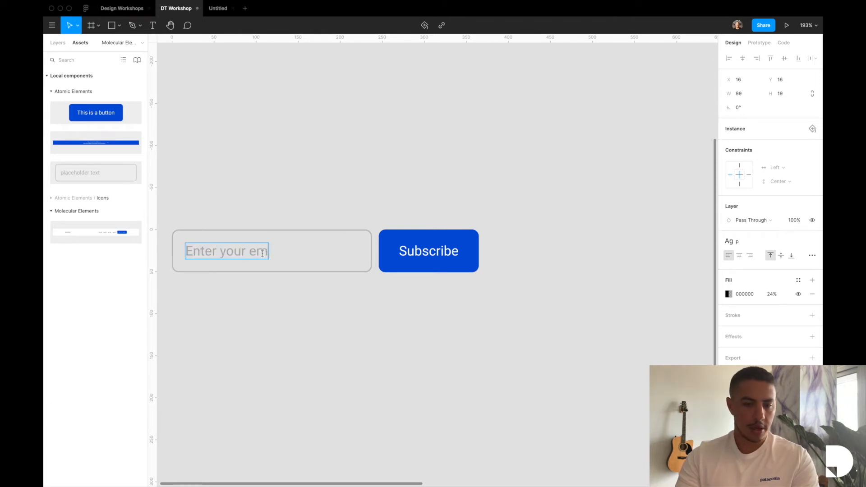
key(Escape)
click(283, 333)
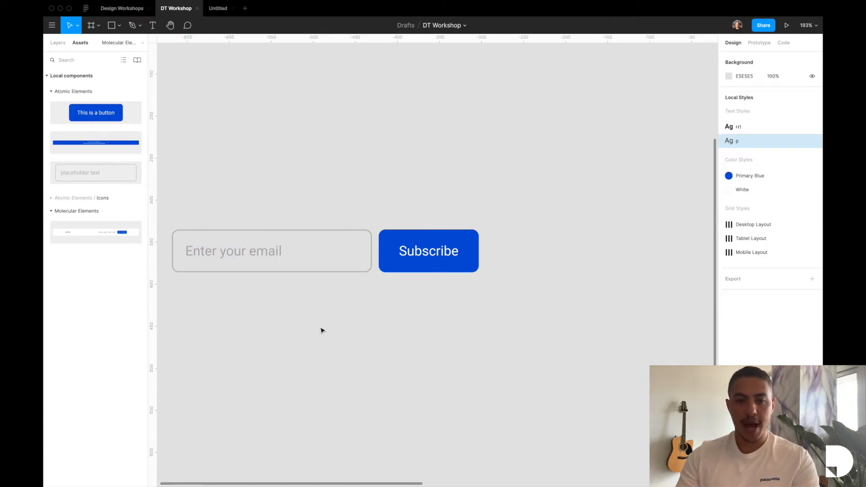
Compare the edited instances with the button and textfield main components on the Atomic Elements page, and return to Molecular Elements.
scroll(336, 271, left, 4)
click(62, 44)
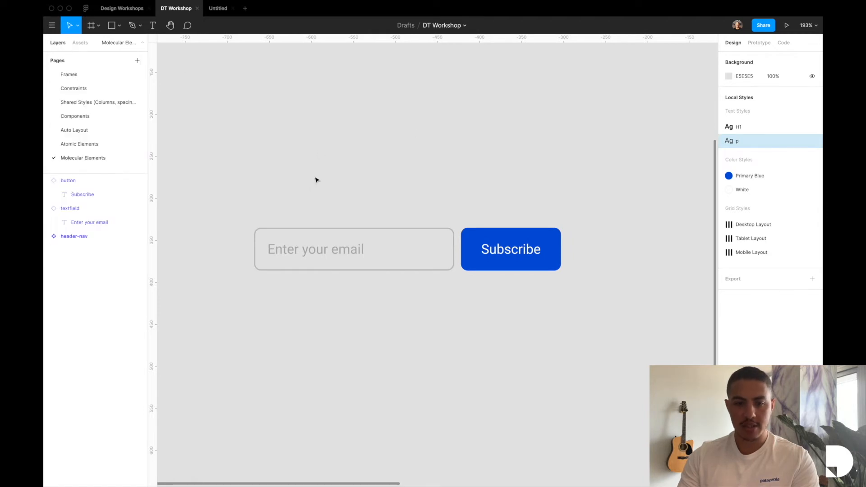
click(86, 143)
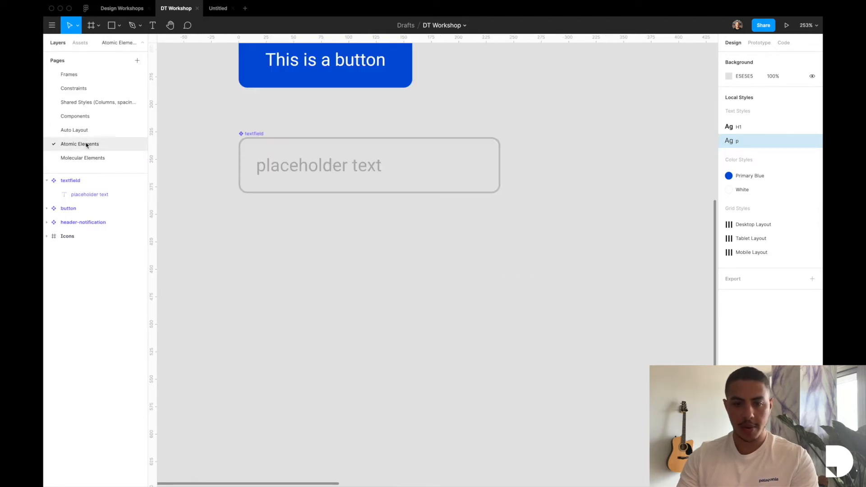
scroll(293, 248, up, 4)
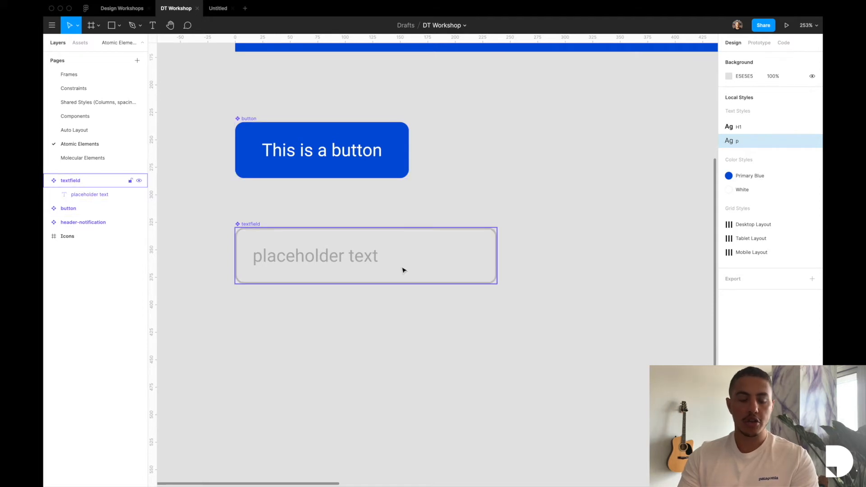
click(85, 158)
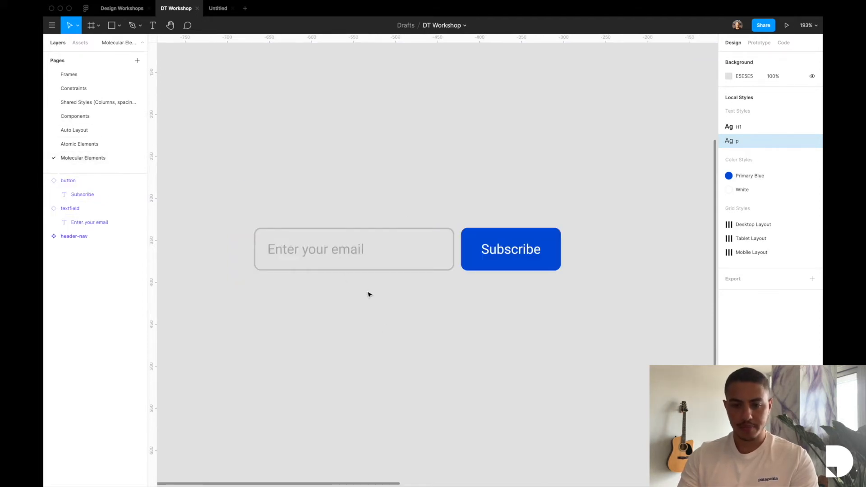
Wrap the textfield and Subscribe button instances together in a new frame.
click(415, 262)
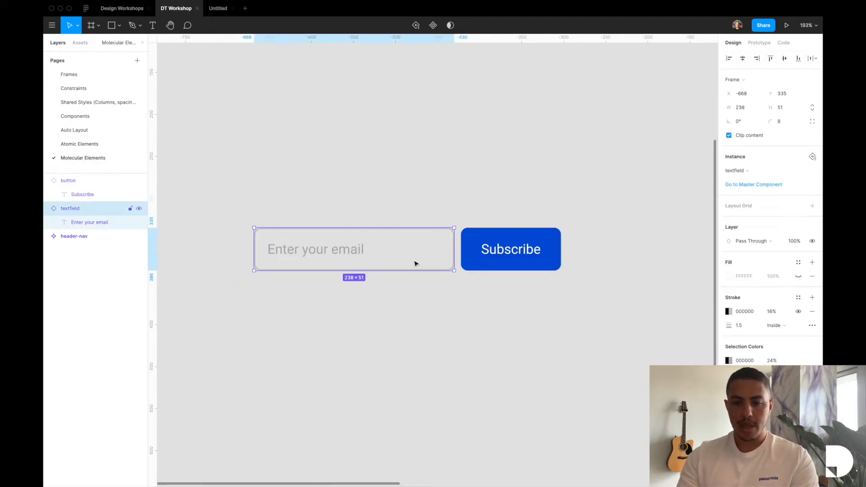
shift+click(477, 265)
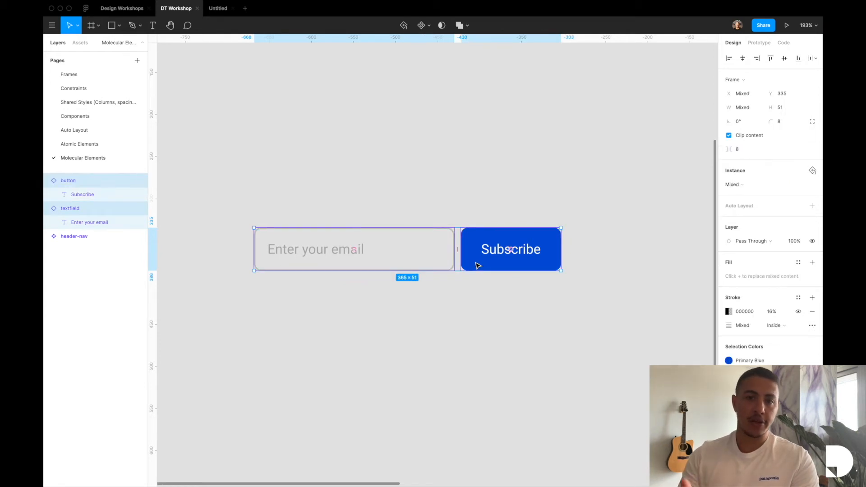
key(super+alt+g)
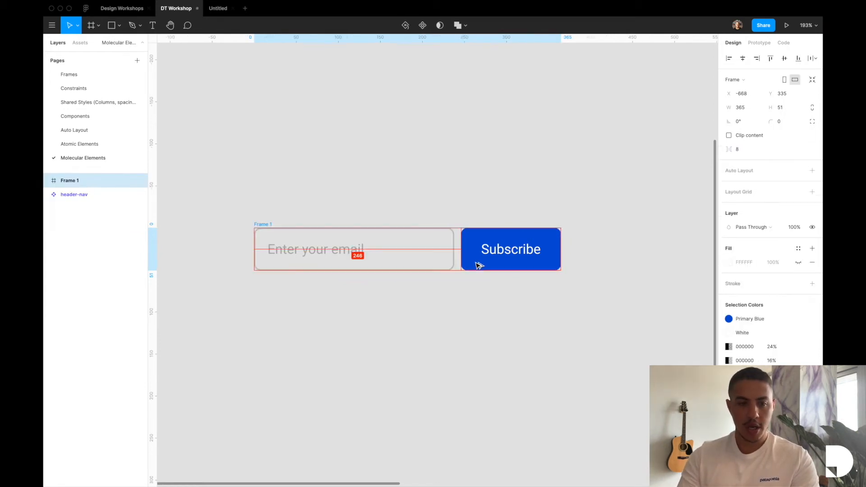
Rename the frame around the textfield and Subscribe button as "subscribe".
double_click(103, 179)
text(sub)
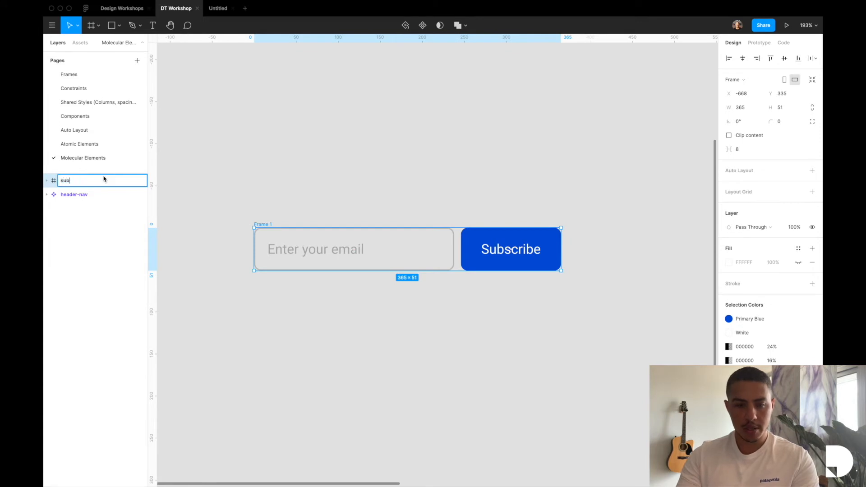
text(scribe)
key(Return)
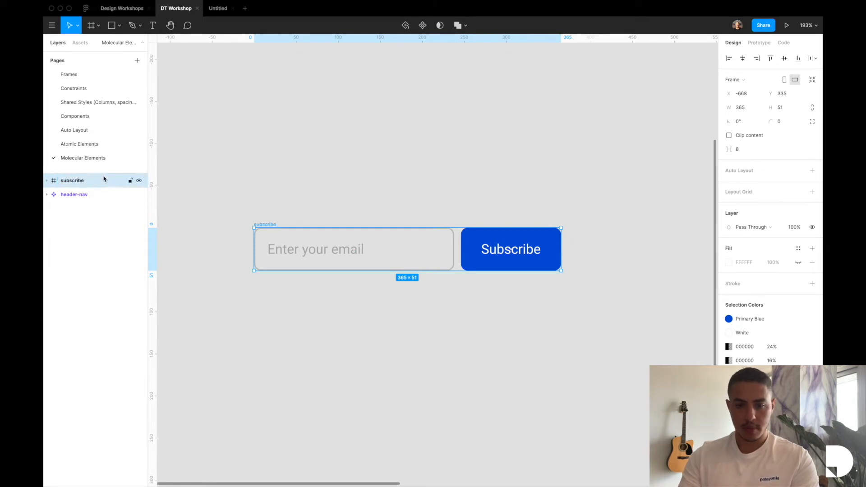
Set the constraints of the textfield instance inside the subscribe frame to Left & Right horizontally and Center vertically.
alt+click(46, 181)
click(53, 221)
click(53, 194)
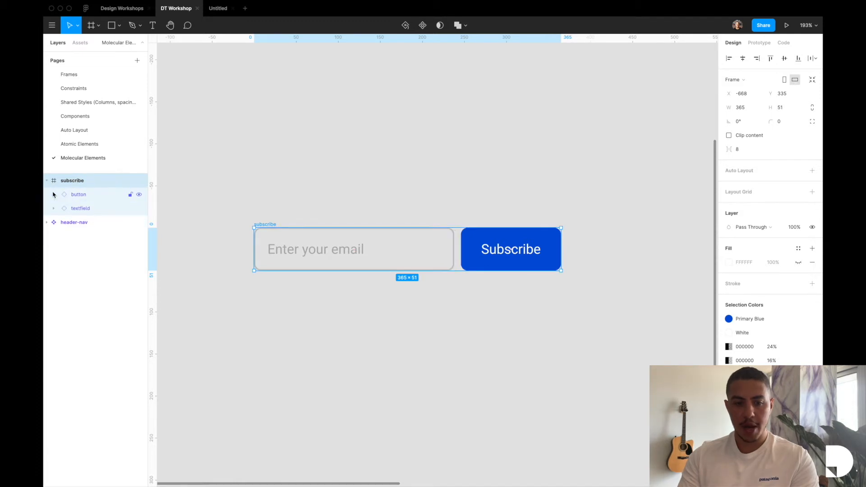
click(77, 208)
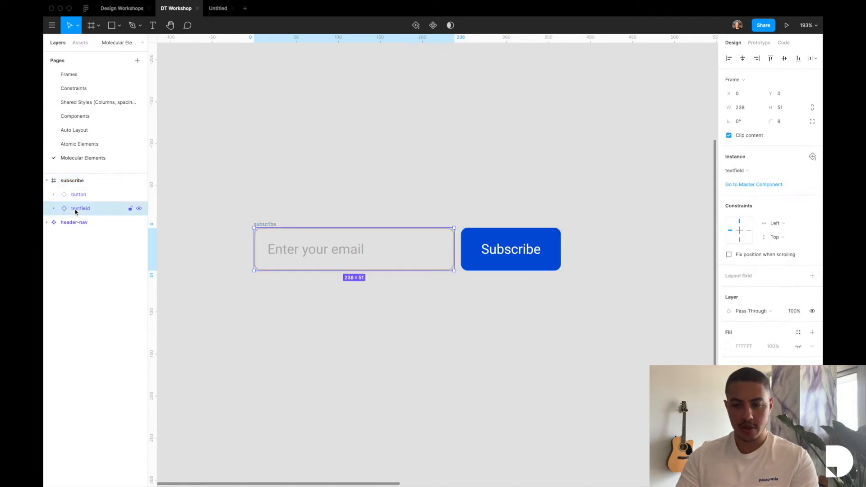
click(779, 224)
click(780, 244)
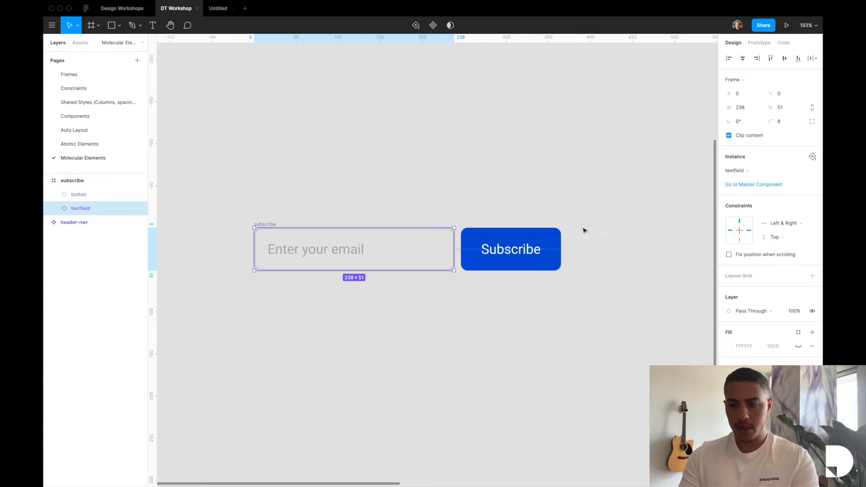
click(786, 239)
click(784, 267)
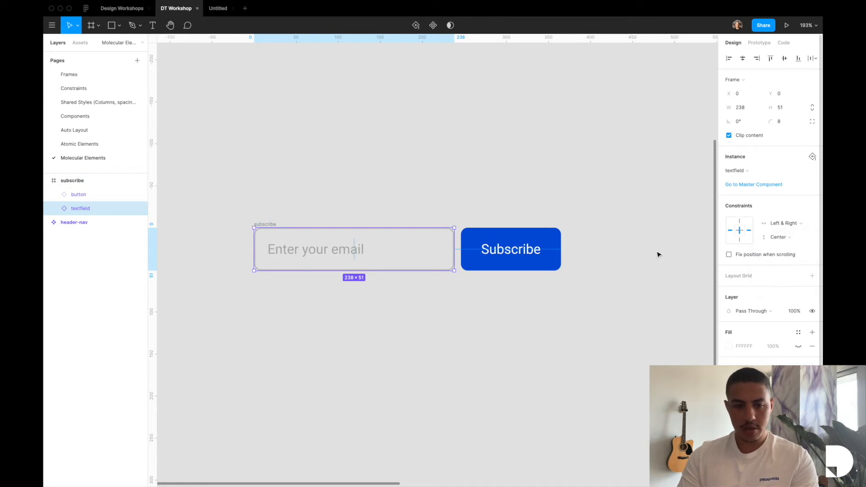
Set the constraints of the button instance inside the subscribe frame to Right horizontally and Center vertically.
click(101, 199)
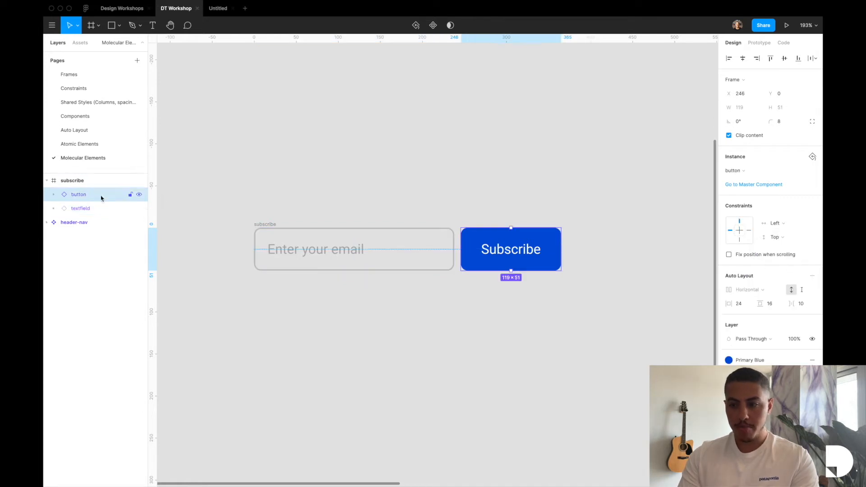
click(776, 224)
click(776, 233)
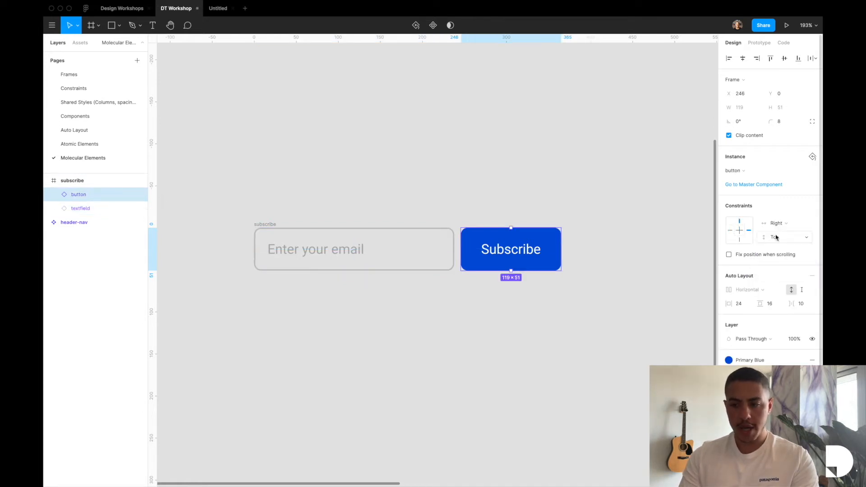
click(777, 237)
click(777, 269)
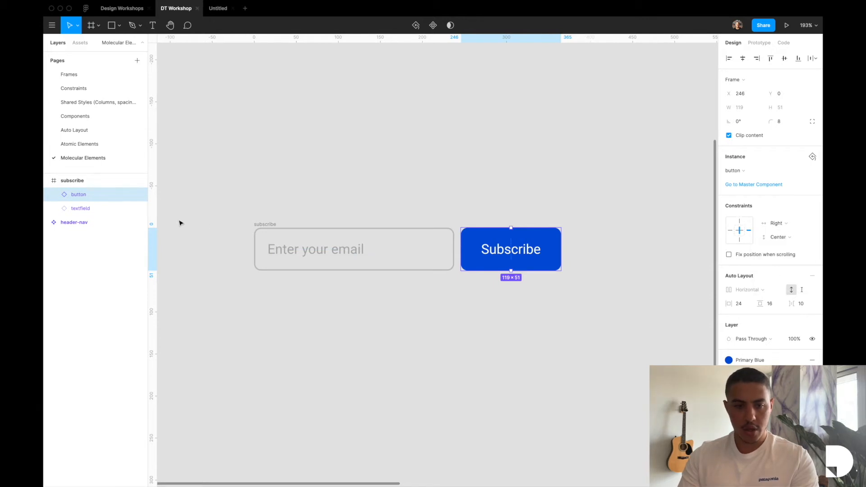
Narrow the whole subscribe frame to a width of about 341.
click(97, 185)
scroll(400, 207, down, 3)
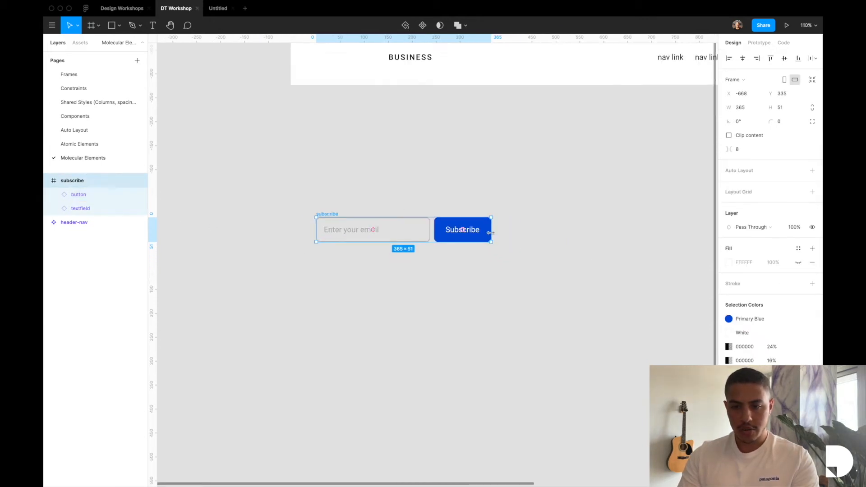
drag(501, 232, 480, 232)
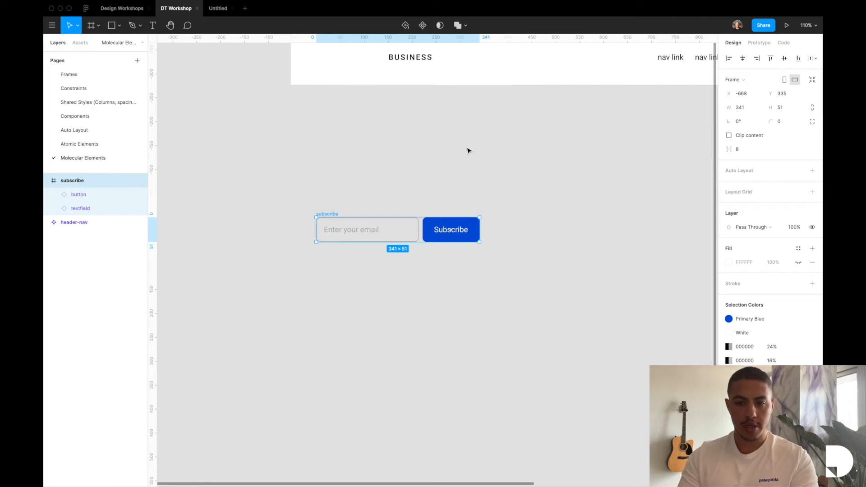
Turn the subscribe frame into a component, align it under the header-nav's left edge, and check it among the local components.
click(423, 25)
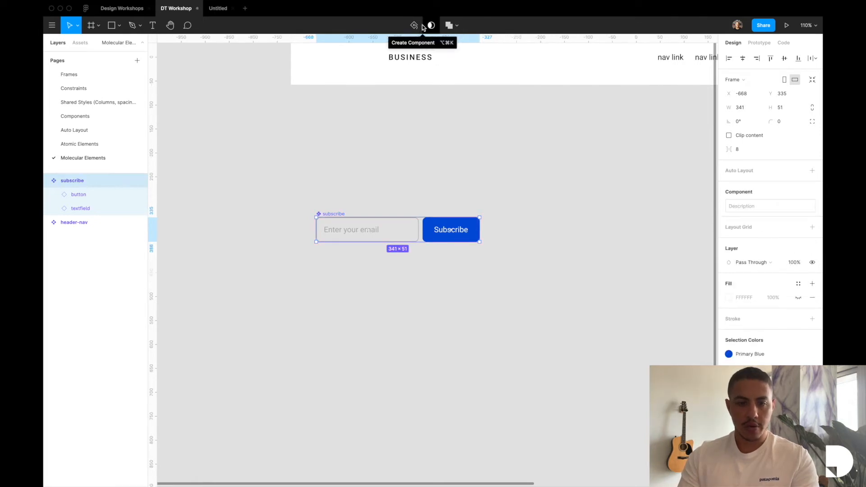
drag(358, 232, 332, 125)
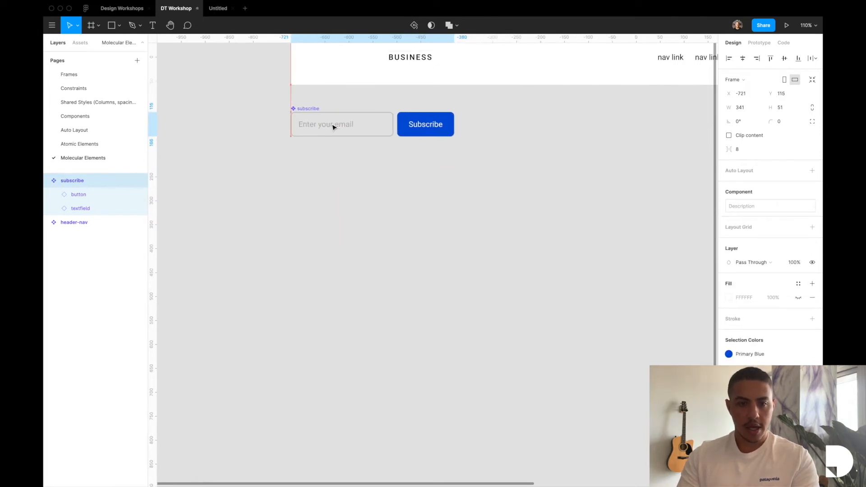
click(80, 43)
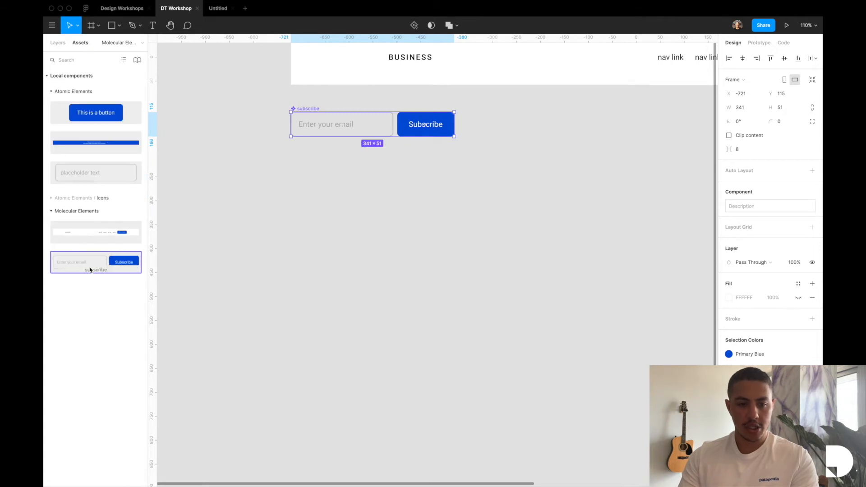
click(58, 44)
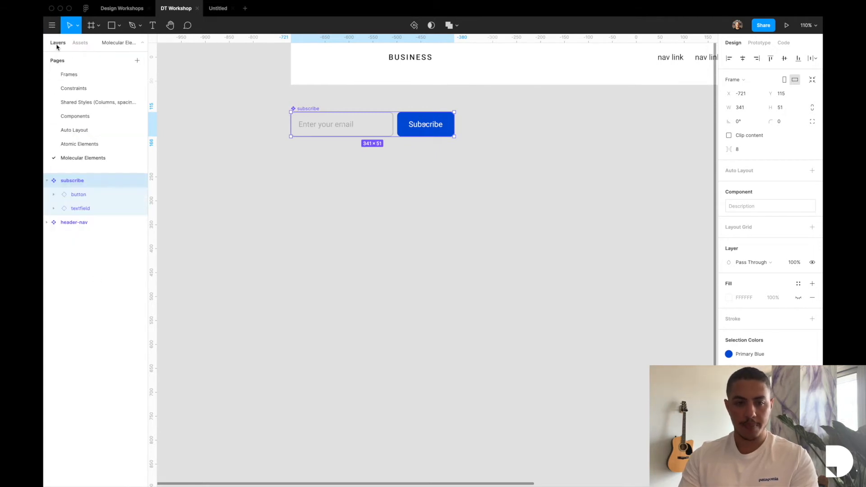
On the Components page, show the layout grids and draw a text box about 498 × 169 in Desktop - 1's section-hero.
click(88, 120)
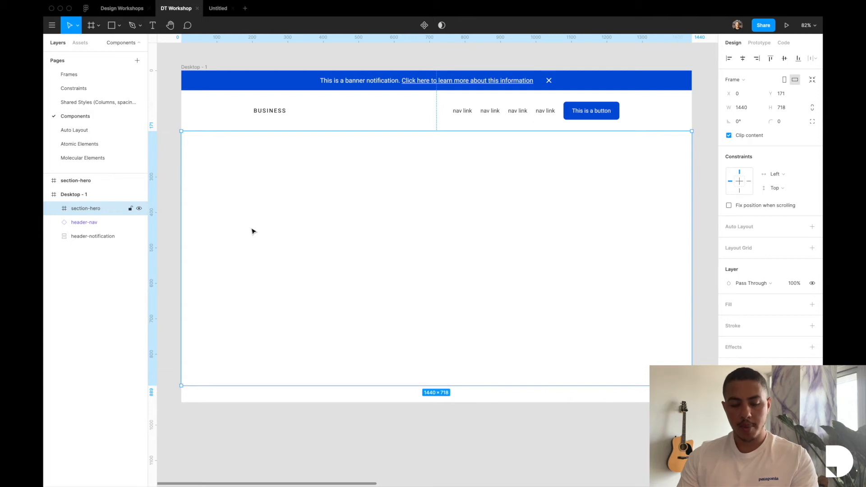
key(ctrl+g)
scroll(304, 222, up, 3)
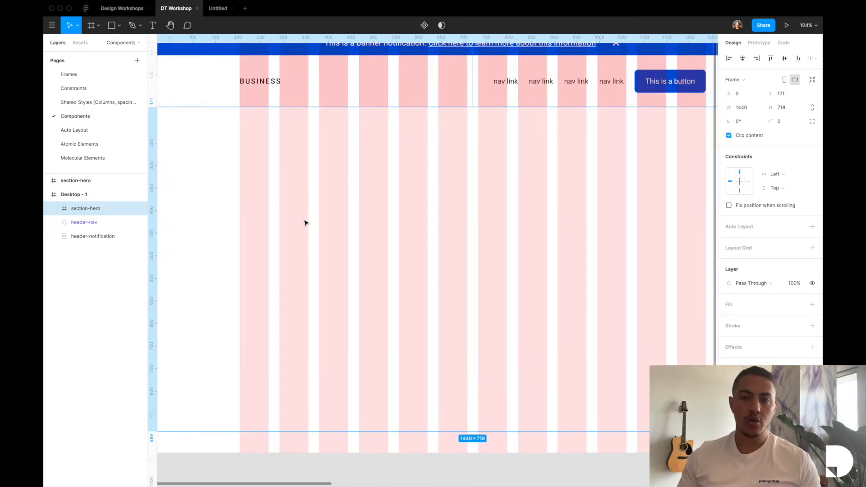
key(t)
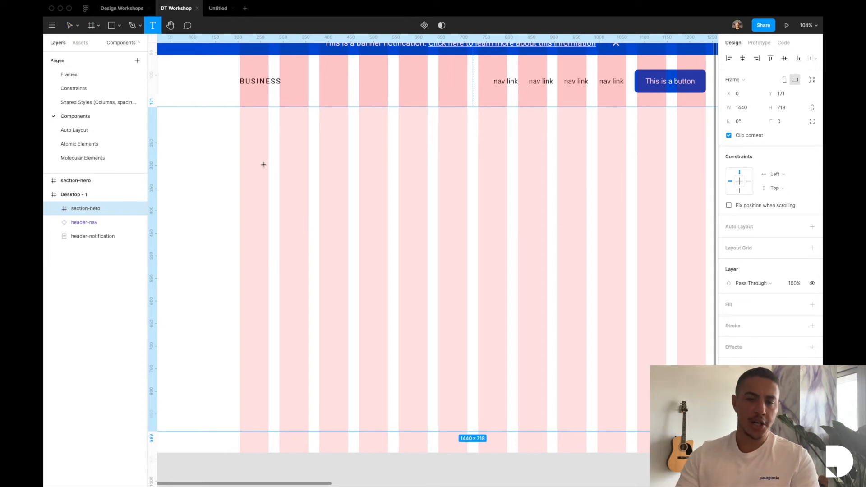
drag(243, 159, 467, 235)
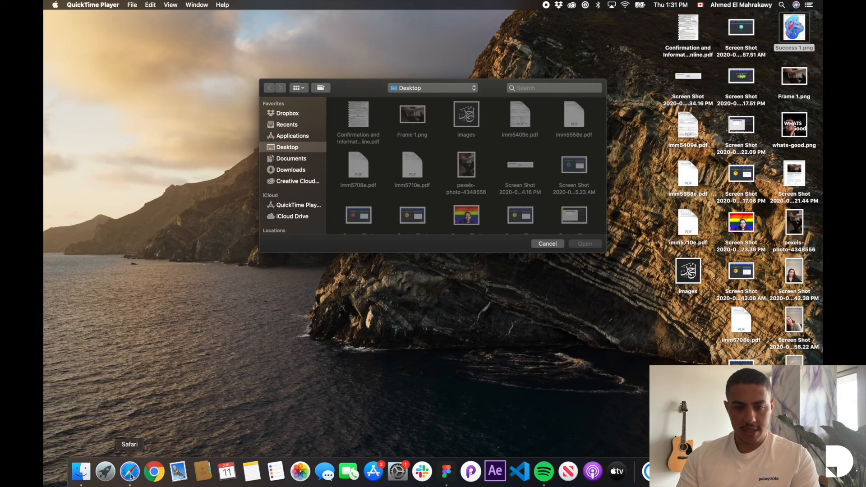
Copy "A wonderful serenity has taken possession of my entire soul" from blindtextgenerator.com in Safari into the hero text box in Figma.
click(131, 474)
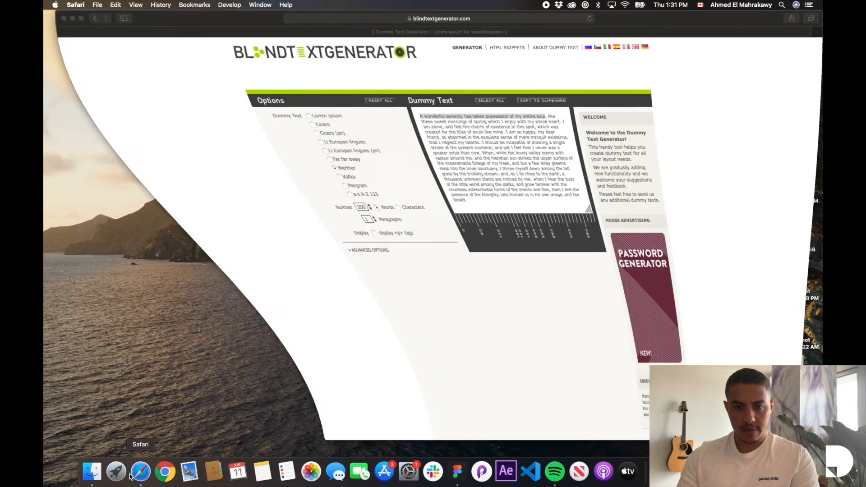
drag(534, 116, 418, 116)
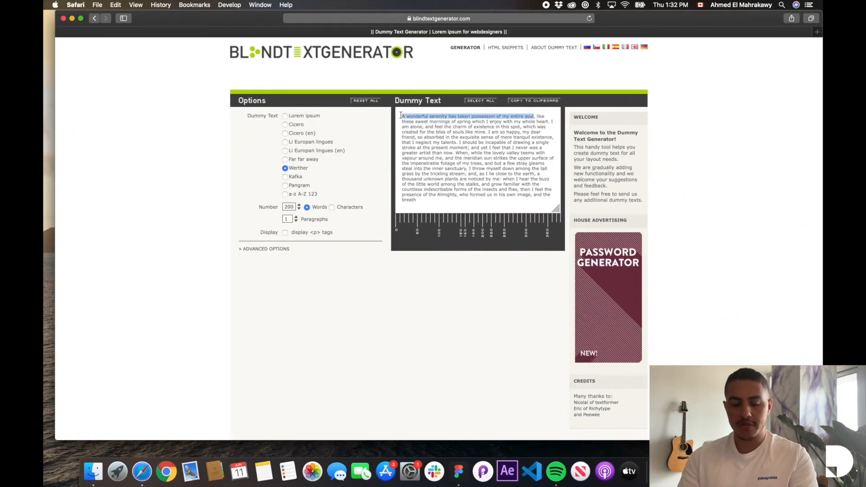
key(super+Tab)
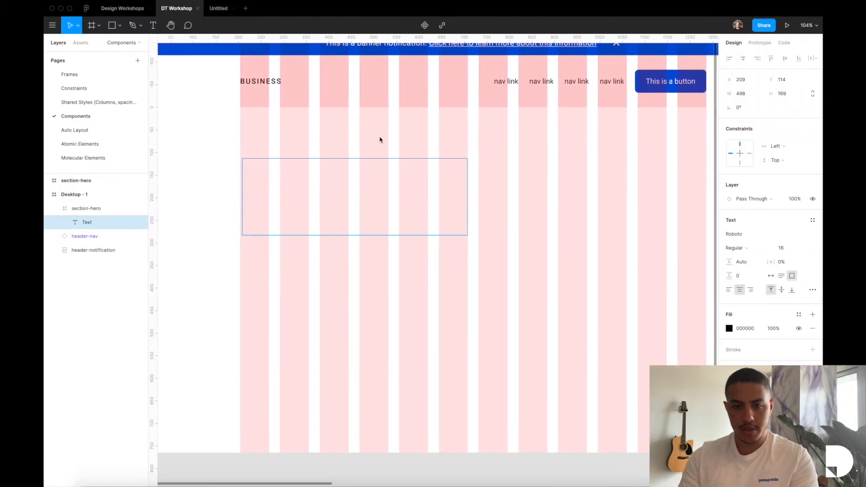
text(A wonderful serenity has taken possession of my entire soul)
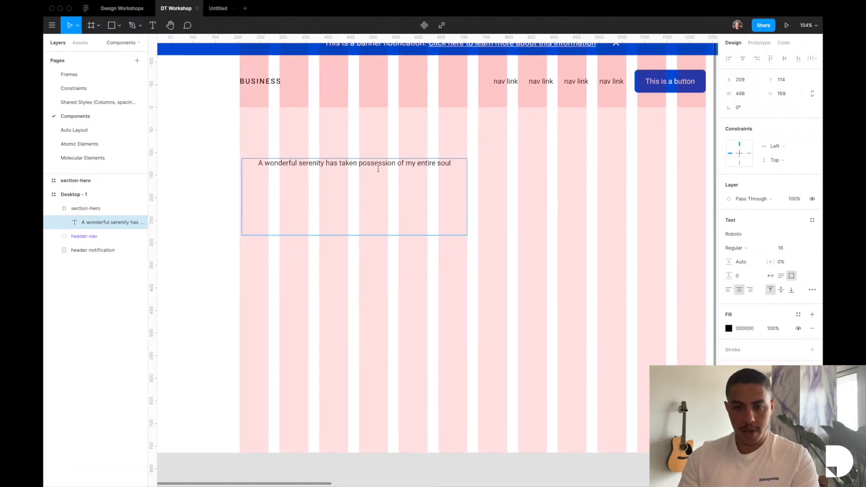
Left-align the hero text and extend its box to the first grid column's left edge, at X 204.
click(729, 291)
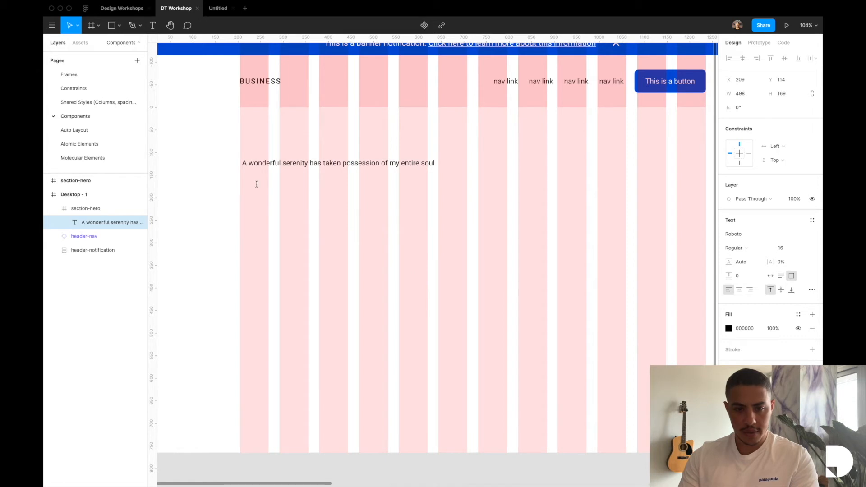
scroll(238, 192, up, 10)
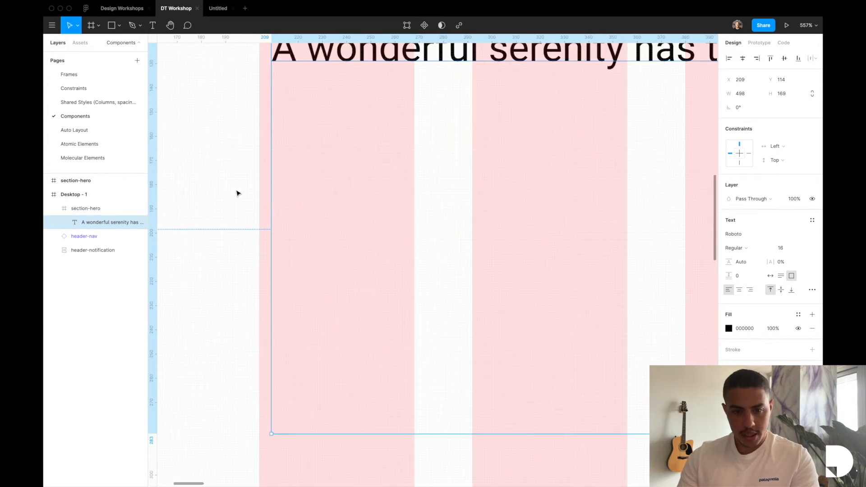
drag(272, 195, 259, 195)
scroll(259, 196, down, 10)
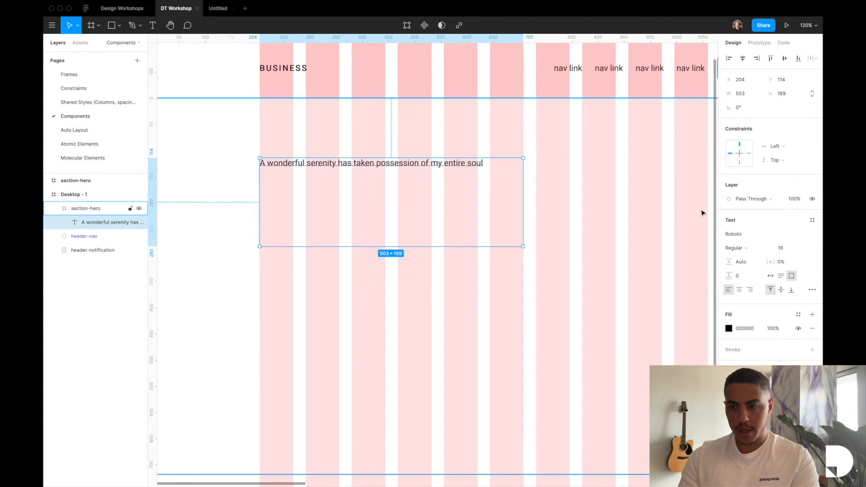
Set the hero heading's font size to 64 and line height to 100.2%, with automatic box height.
click(781, 249)
text(64)
key(Return)
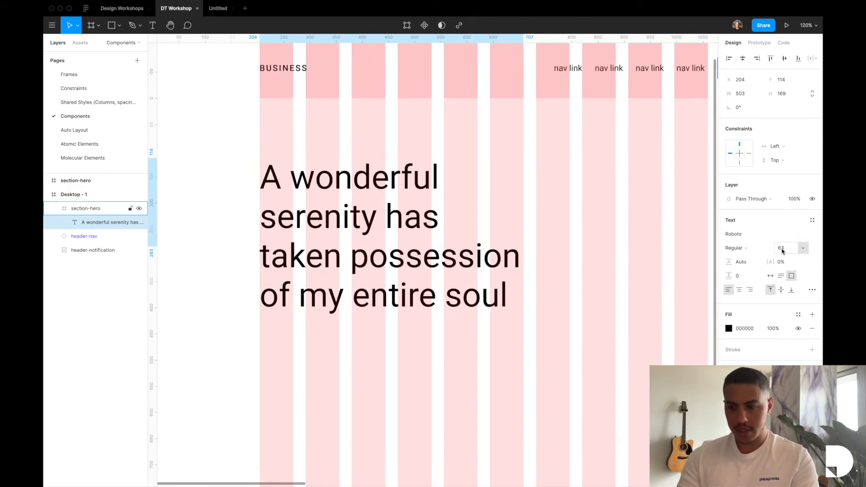
mouse_move(731, 264)
mouse_down()
mouse_move(718, 264)
mouse_move(732, 265)
mouse_up()
click(781, 277)
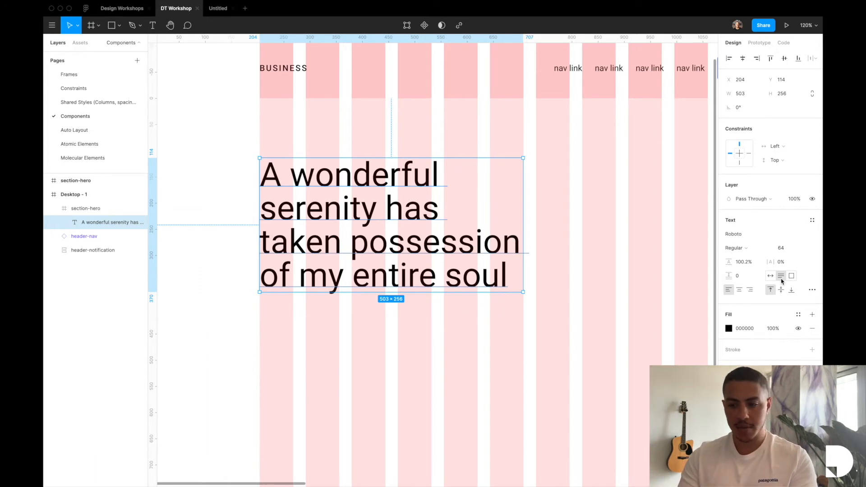
Try the Bold weight on the hero heading, and settle on Medium.
click(745, 251)
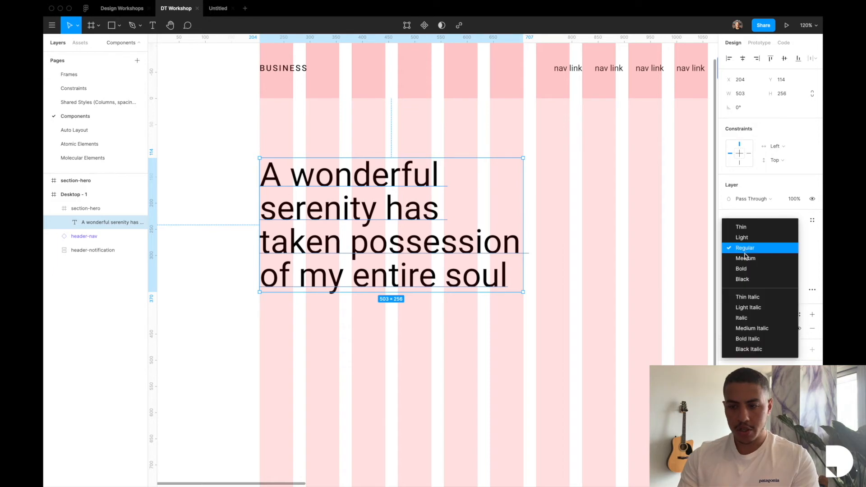
click(746, 270)
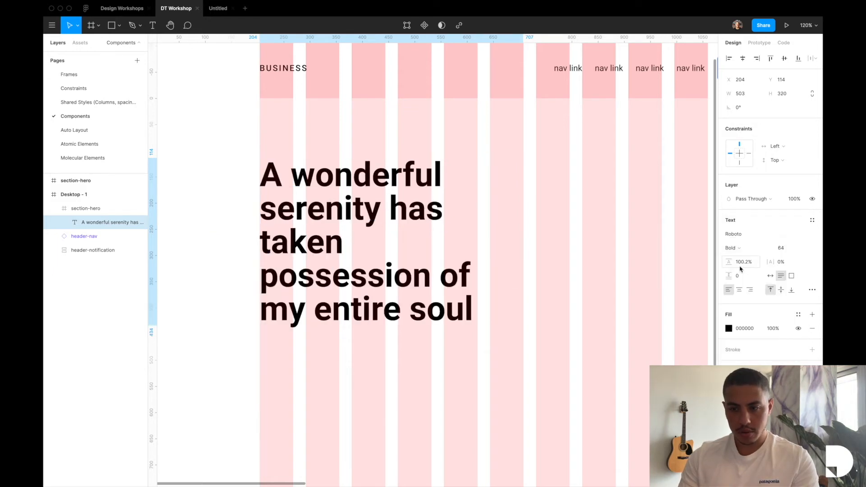
mouse_move(731, 261)
mouse_down()
mouse_move(739, 262)
mouse_move(731, 262)
mouse_up()
click(742, 254)
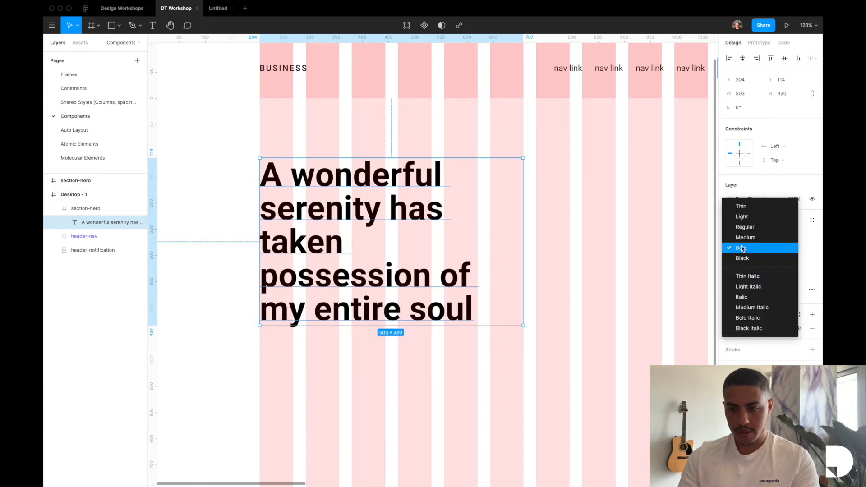
click(744, 243)
click(539, 308)
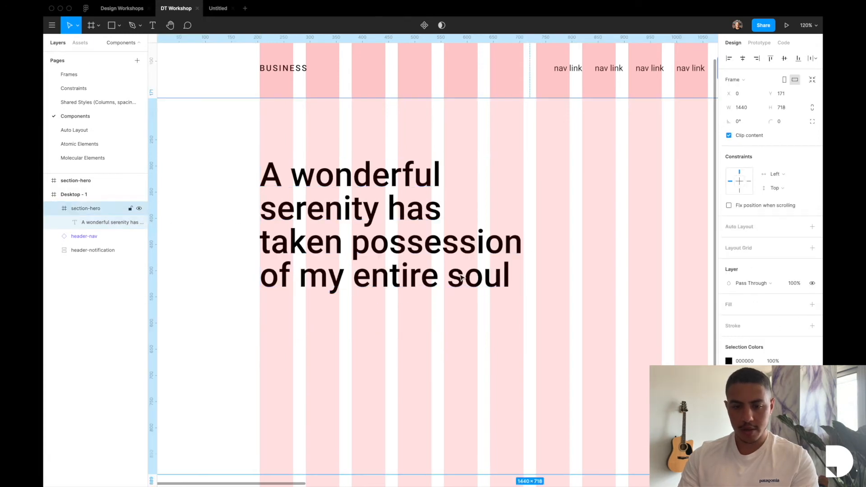
Review the hero heading against the page's column grid, and clear the selection to view the file's local styles.
scroll(459, 275, down, 3)
double_click(396, 236)
scroll(355, 230, down, 3)
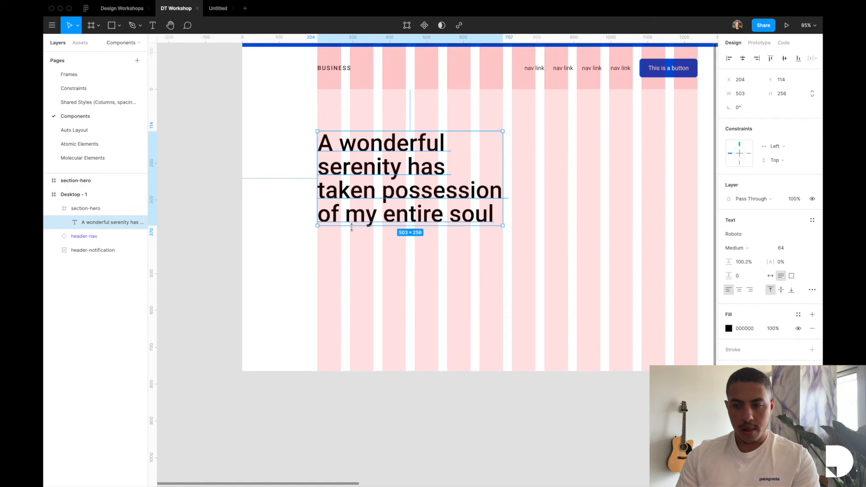
scroll(516, 223, right, 2)
scroll(532, 226, up, 3)
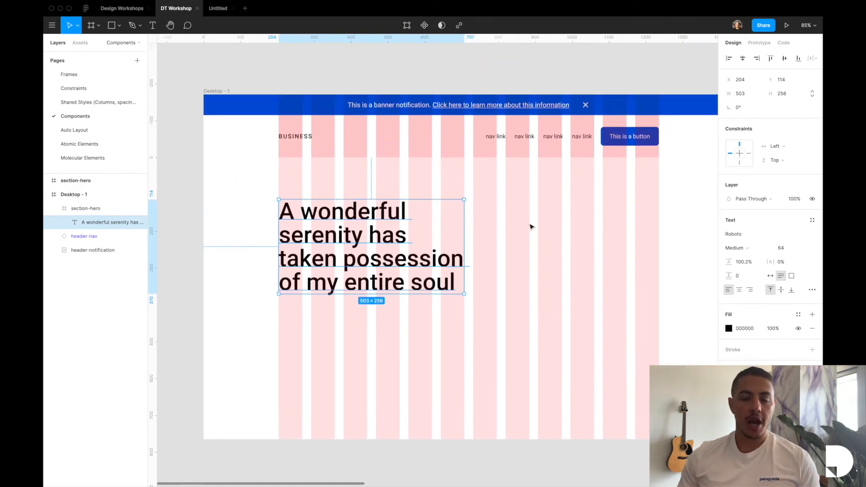
click(416, 435)
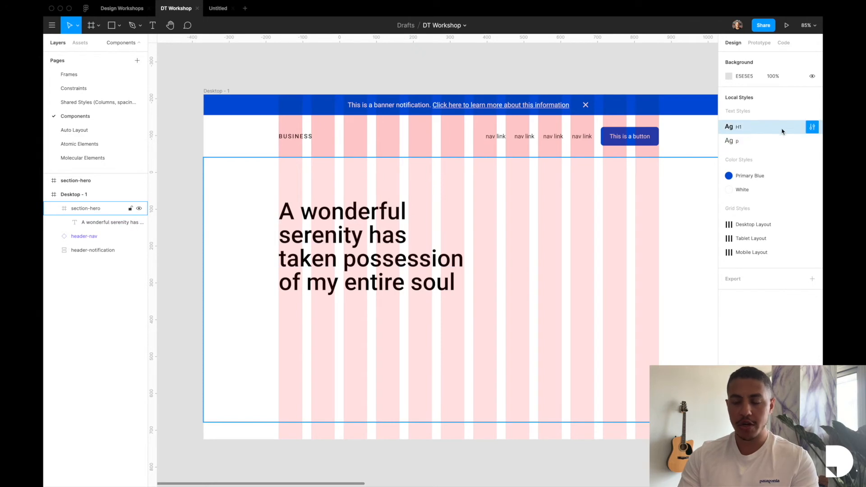
Delete the existing H1 text style and create a new text style named H1 from the hero heading.
right_click(760, 128)
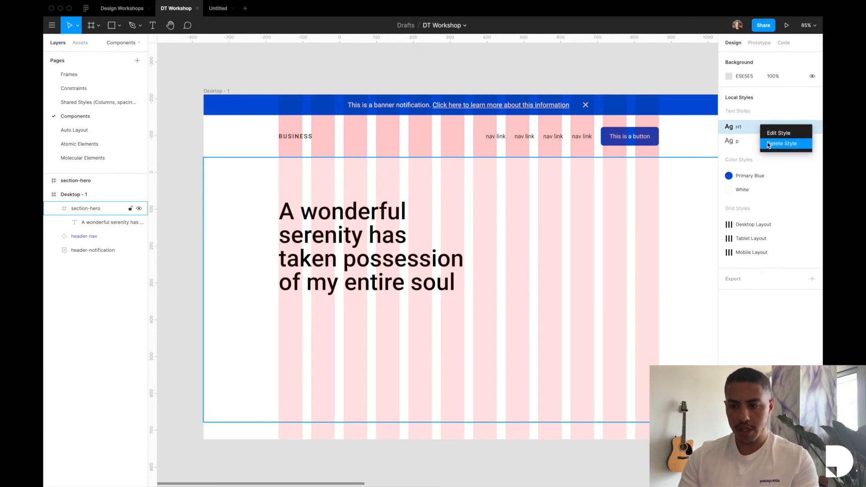
click(768, 142)
double_click(411, 271)
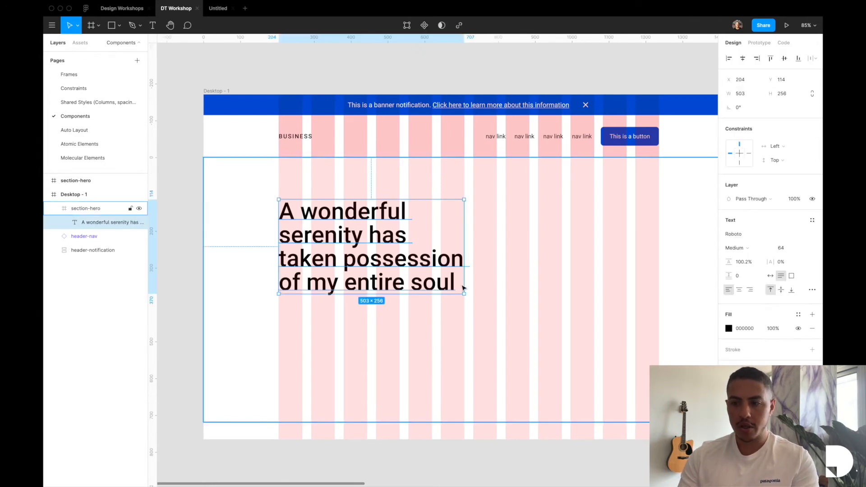
click(812, 221)
click(808, 236)
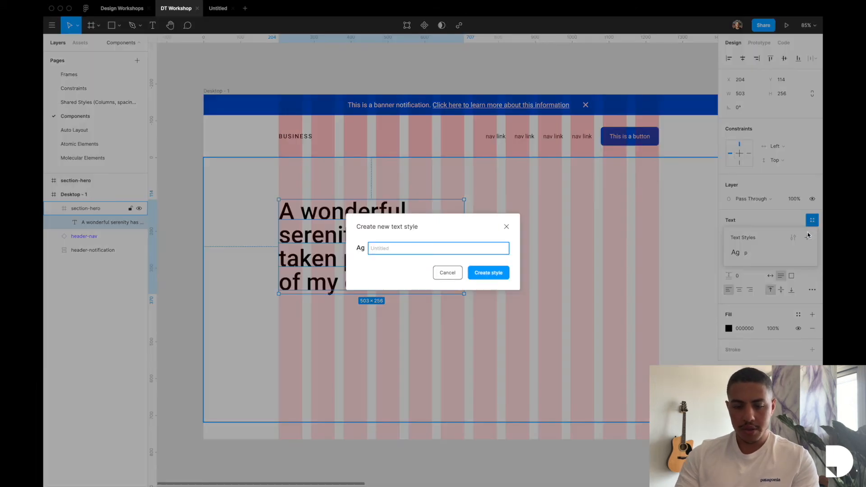
key(Return)
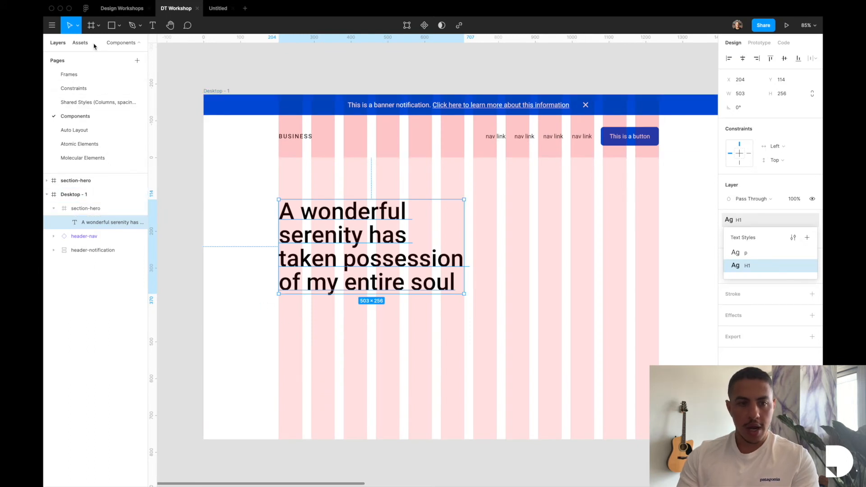
Place an instance of the subscribe component below the hero heading inside section-hero.
click(81, 43)
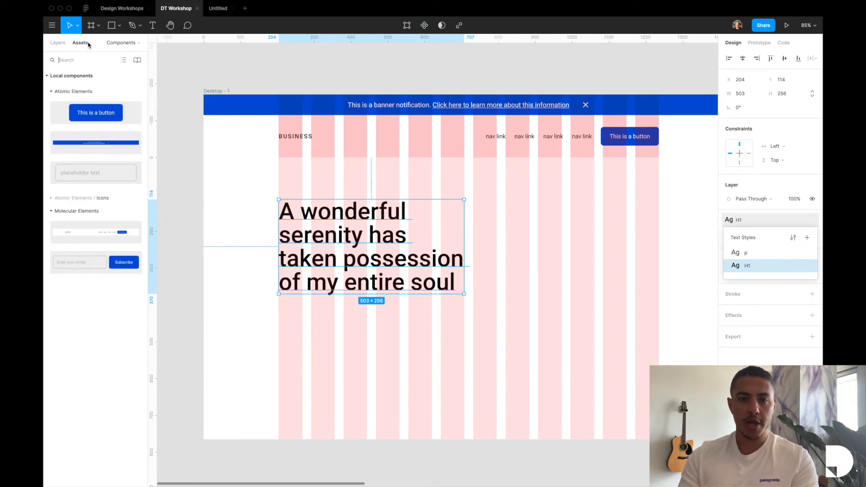
drag(97, 260, 311, 323)
click(58, 43)
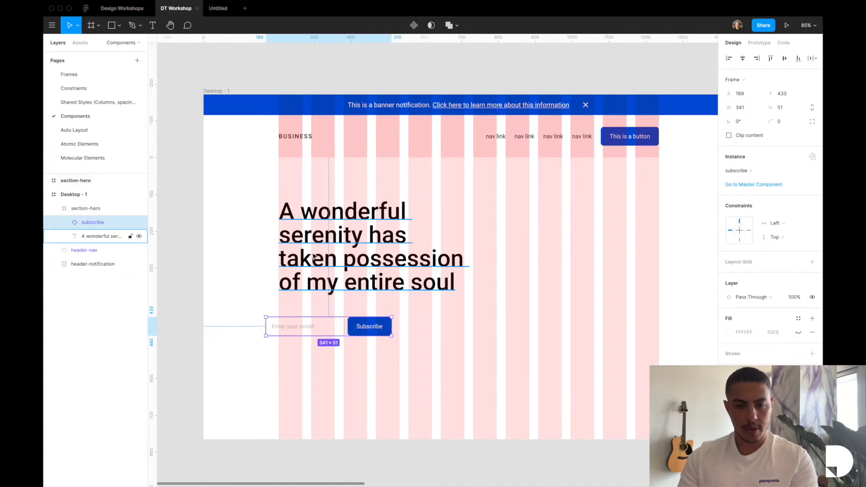
Position the subscribe instance at X 204, 40 px below the heading, and widen it to 416 to end on a column edge.
scroll(341, 325, up, 3)
drag(374, 315, 464, 311)
scroll(456, 313, up, 10)
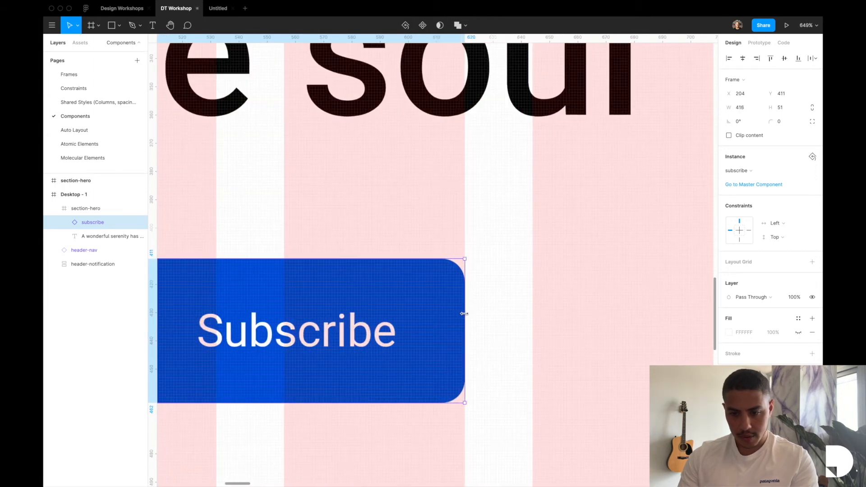
scroll(469, 309, down, 10)
scroll(469, 308, down, 10)
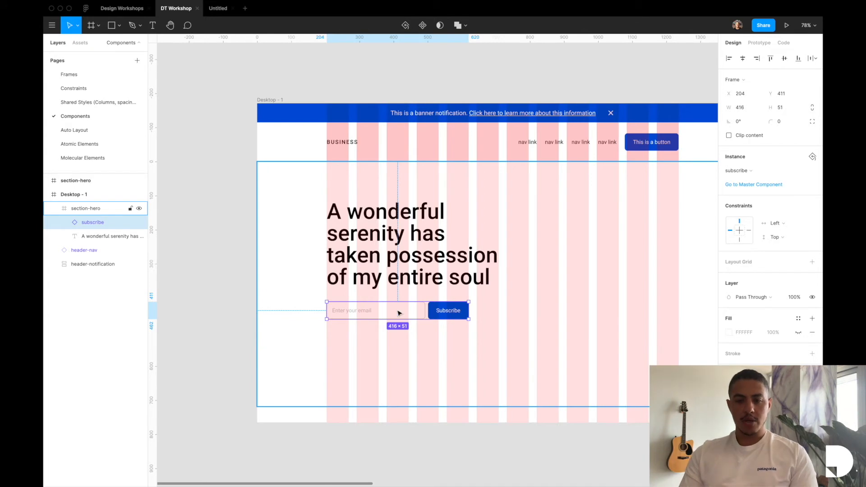
key(alt)
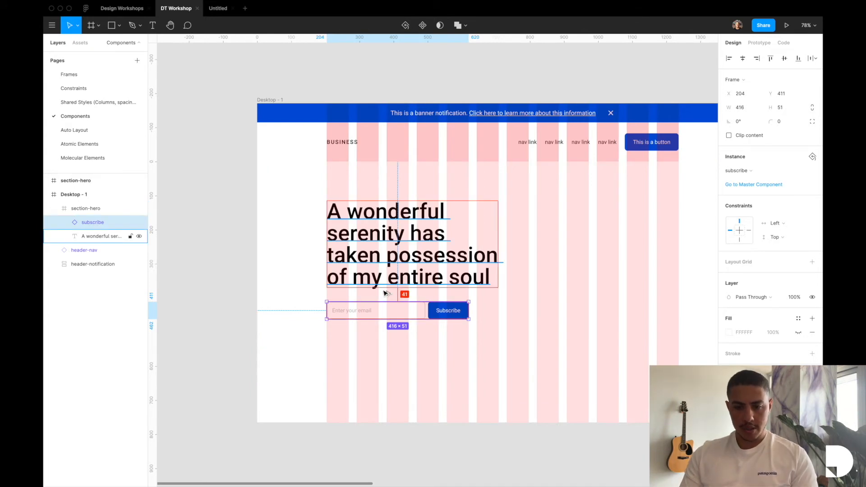
key(Up)
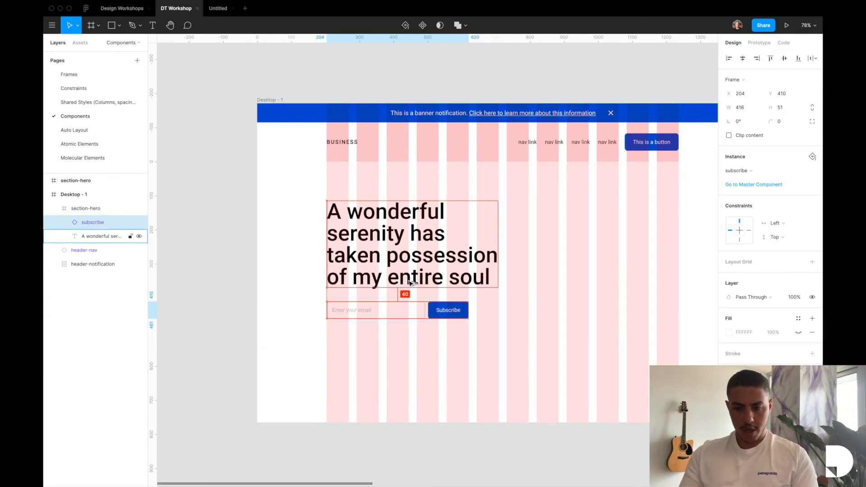
Frame the hero heading and the subscribe instance together and name the frame intro-wrapper.
shift+click(109, 241)
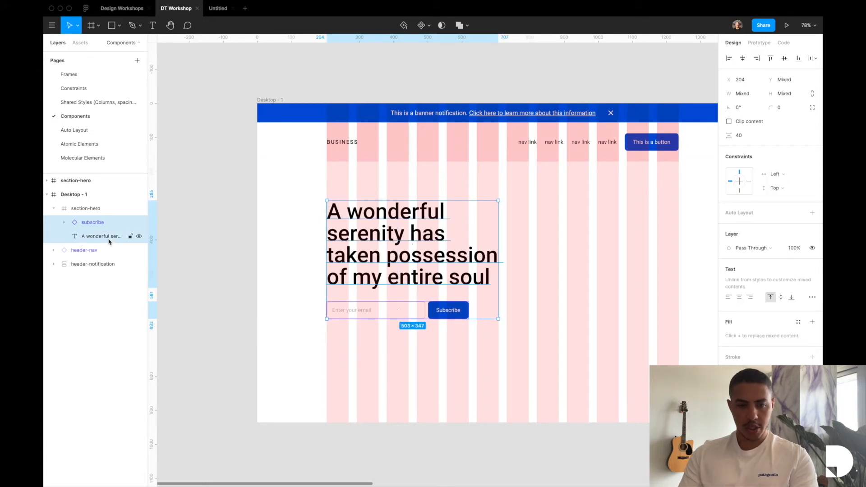
key(super+alt+g)
text(in)
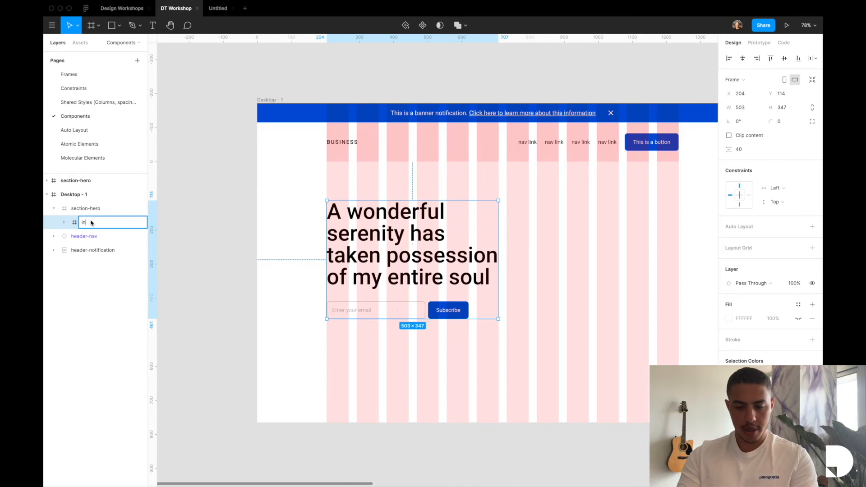
text(tro-wrapp)
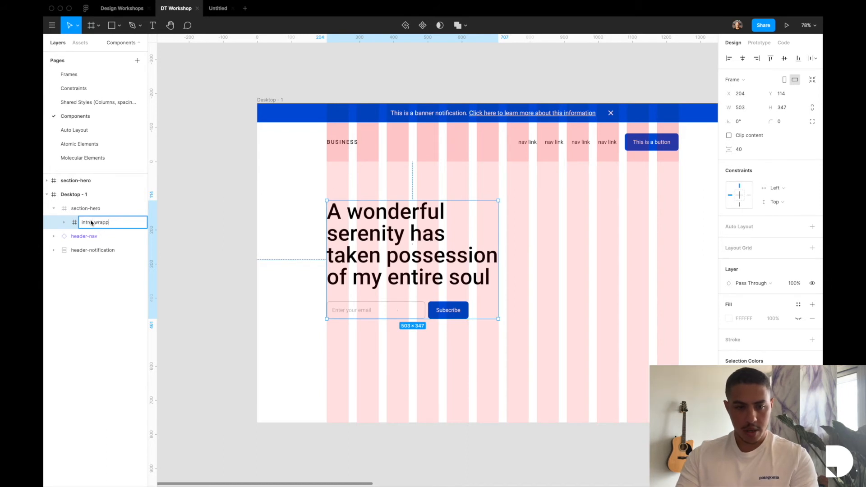
text(er)
key(Return)
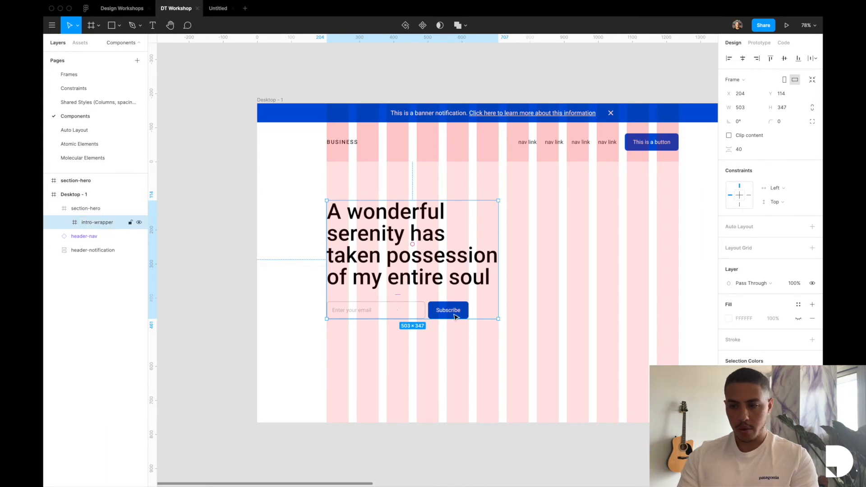
Apply auto layout to the intro content and left-align the subscribe instance within it.
click(812, 227)
click(469, 312)
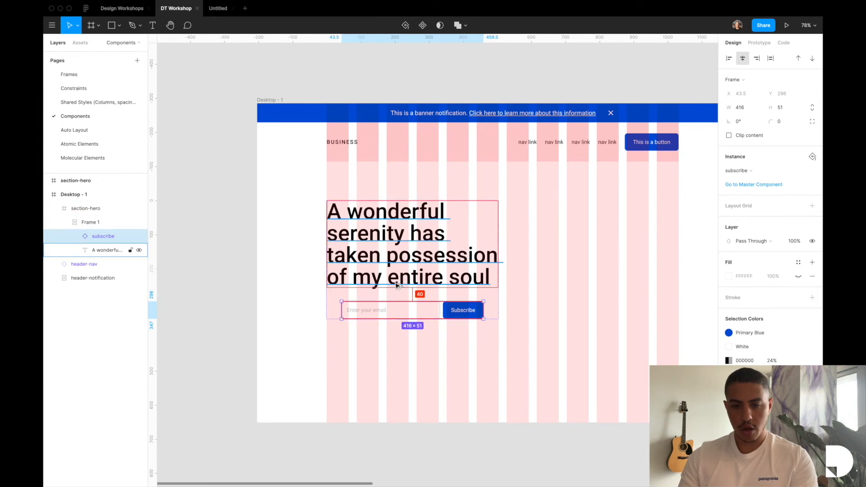
click(730, 59)
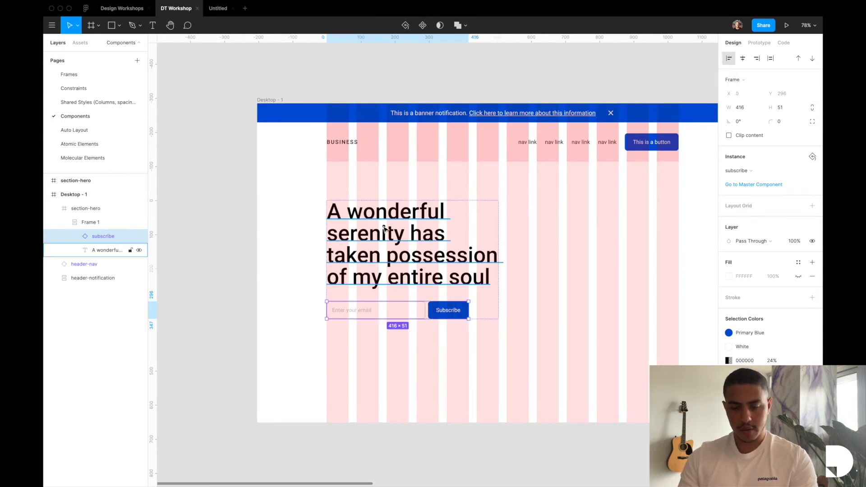
Add a period after "soul" at the end of the hero heading.
double_click(487, 262)
click(490, 273)
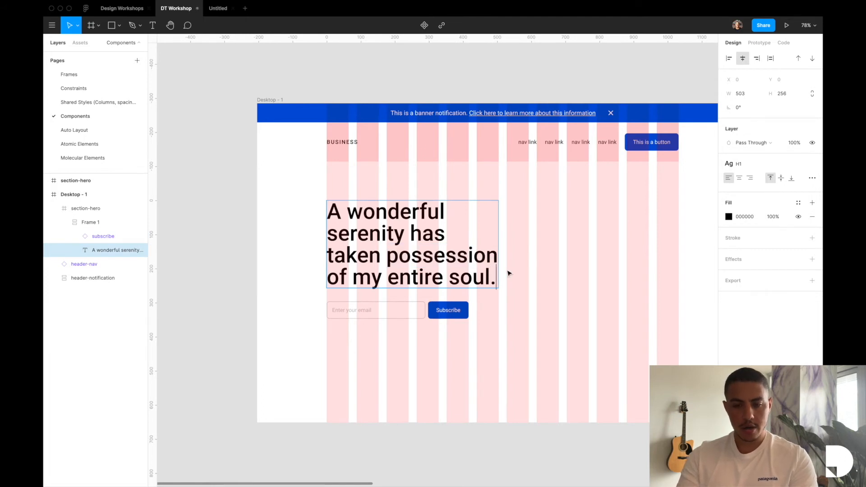
text(dfas)
key(BackSpace)
key(BackSpace)
key(BackSpace)
key(BackSpace)
key(Escape)
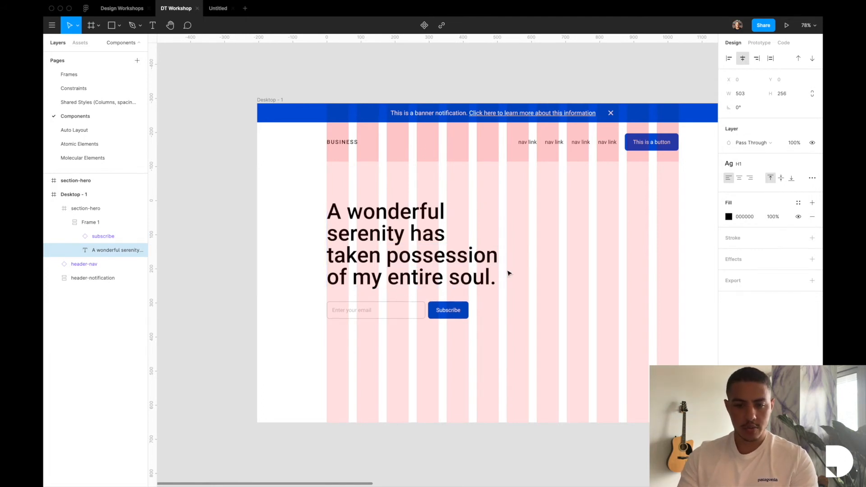
Name the auto-layout frame intro-wrapper and center it vertically within section-hero.
click(460, 364)
click(389, 284)
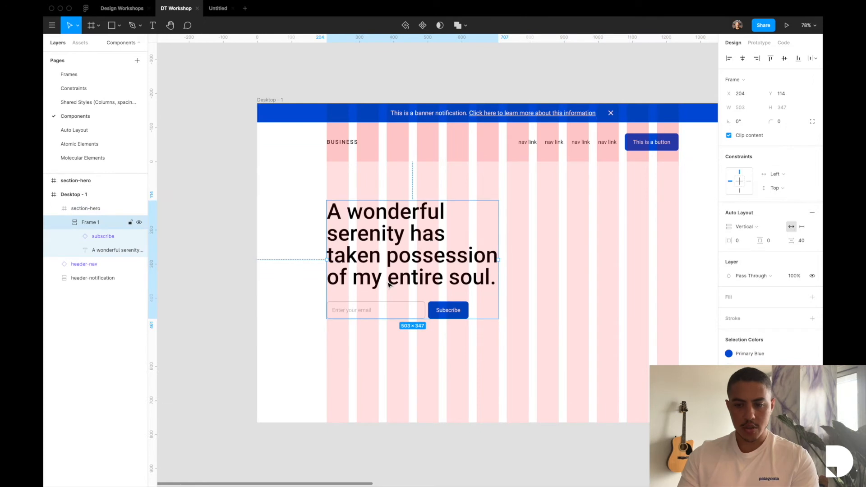
click(785, 62)
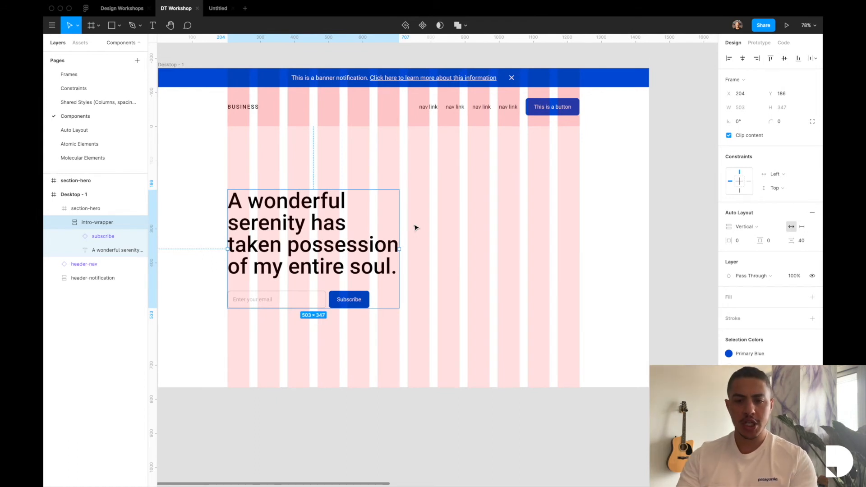
Draw a frame about 504 × 317 across the last six columns beside the intro text and name it hero-img-wrappper.
key(f)
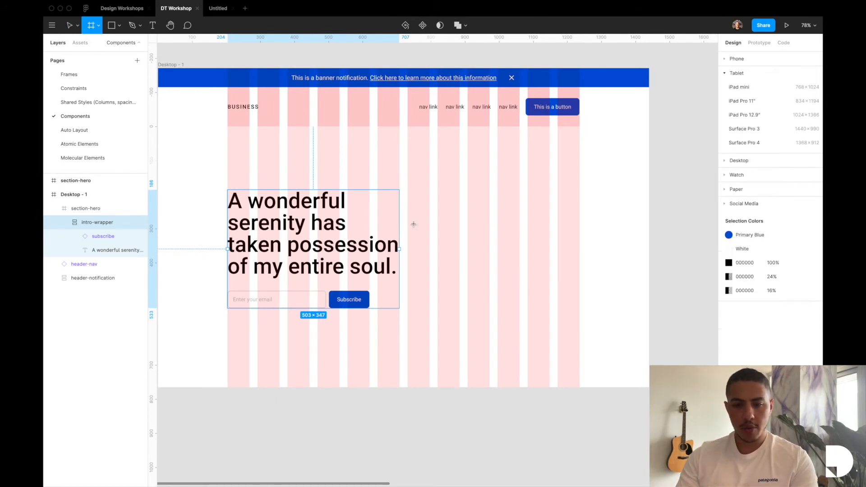
drag(410, 184, 579, 292)
scroll(449, 251, up, 6)
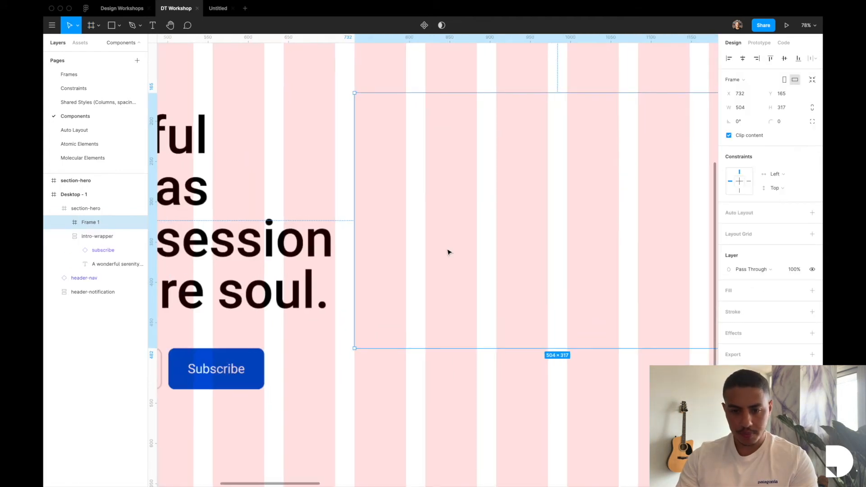
double_click(106, 223)
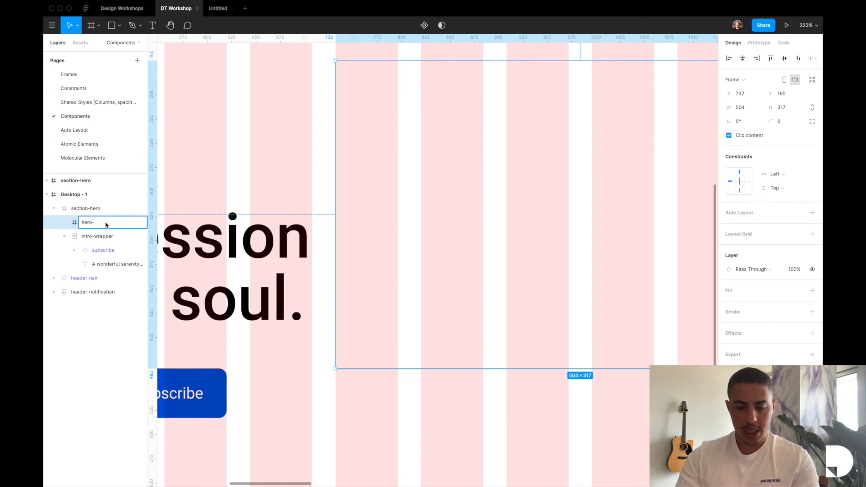
text(hero-img-wrapper)
key(Return)
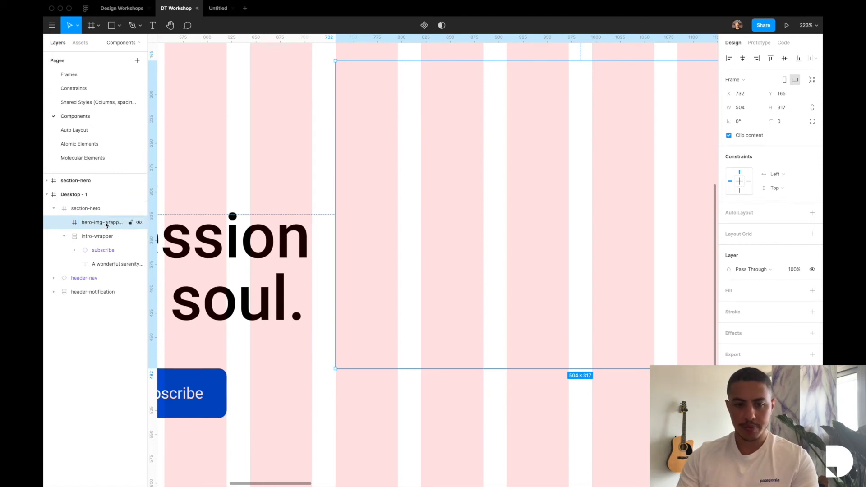
Check the image frame's edges against the column grid and extend its height to about 522.
scroll(375, 203, right, 5)
scroll(375, 203, up, 3)
scroll(457, 186, down, 5)
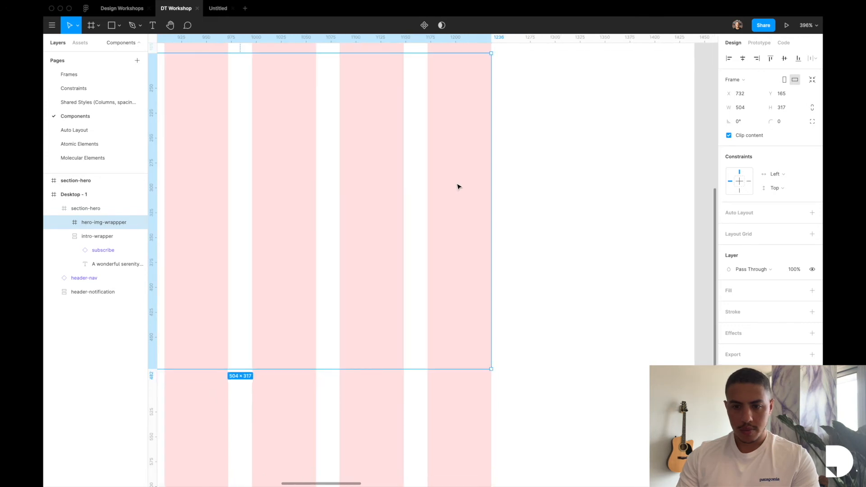
scroll(457, 186, left, 5)
scroll(316, 183, up, 5)
scroll(316, 184, down, 10)
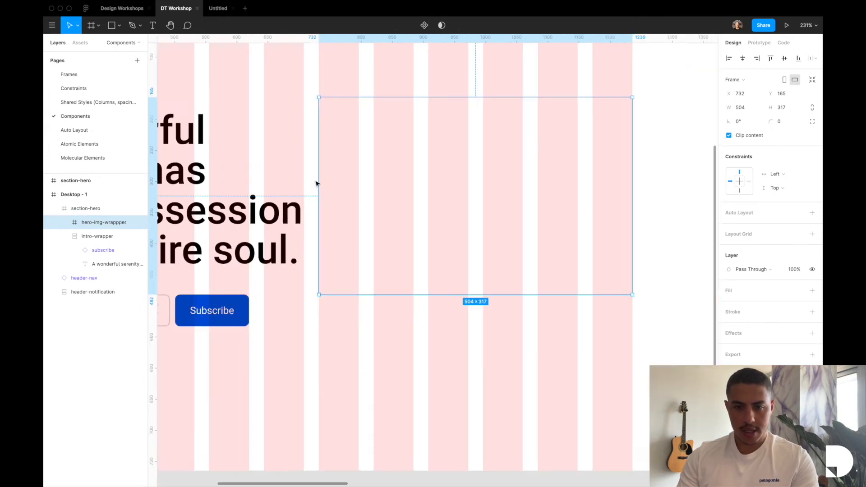
drag(427, 249, 427, 333)
Import Success 1.png from the desktop into the hero-img-wrappper frame.
click(69, 9)
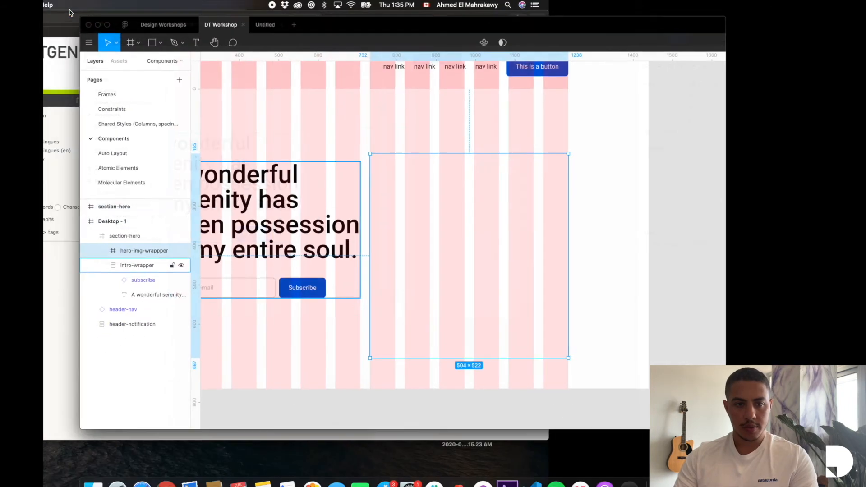
drag(795, 31, 453, 193)
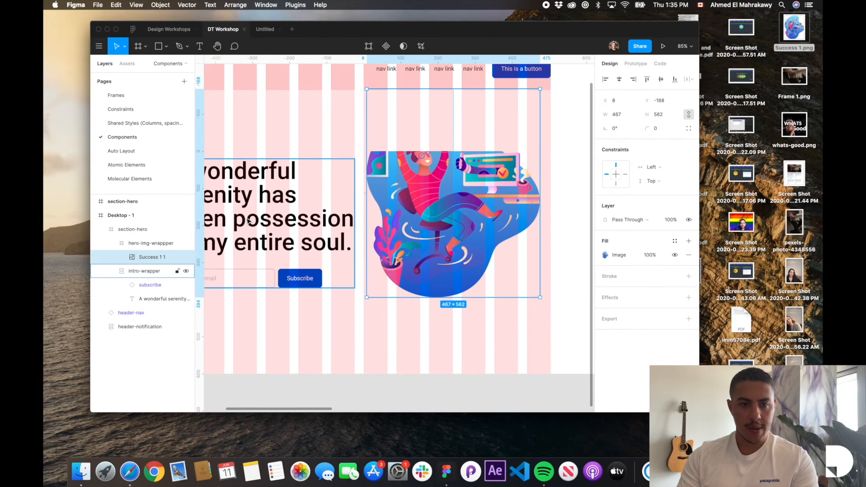
click(116, 29)
scroll(411, 135, left, 2)
scroll(410, 135, down, 1)
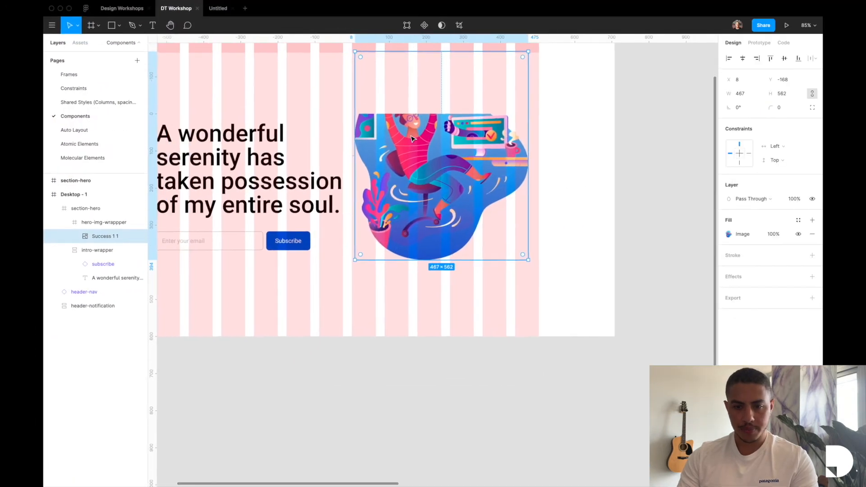
Move the illustration down and scale it proportionally to about 338 × 406, with its left edge on the column edge at X 64.
scroll(435, 192, up, 1)
drag(436, 194, 434, 210)
drag(470, 299, 470, 273)
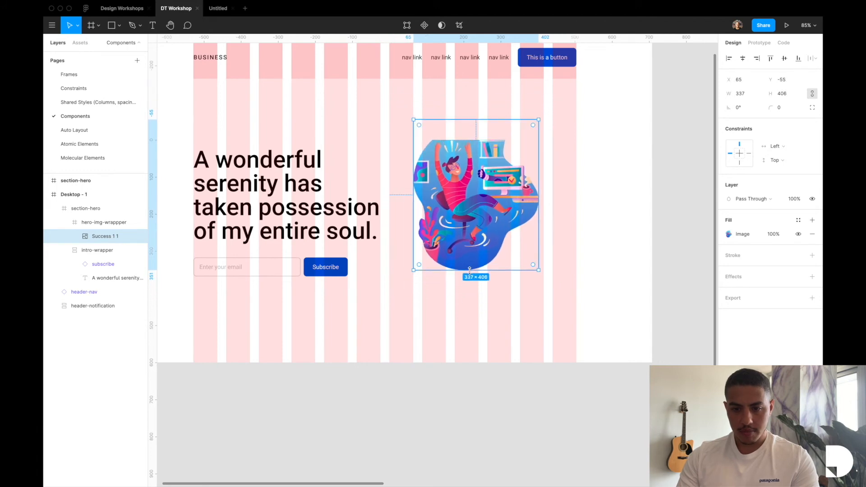
scroll(419, 268, up, 5)
scroll(419, 269, up, 10)
drag(383, 245, 385, 245)
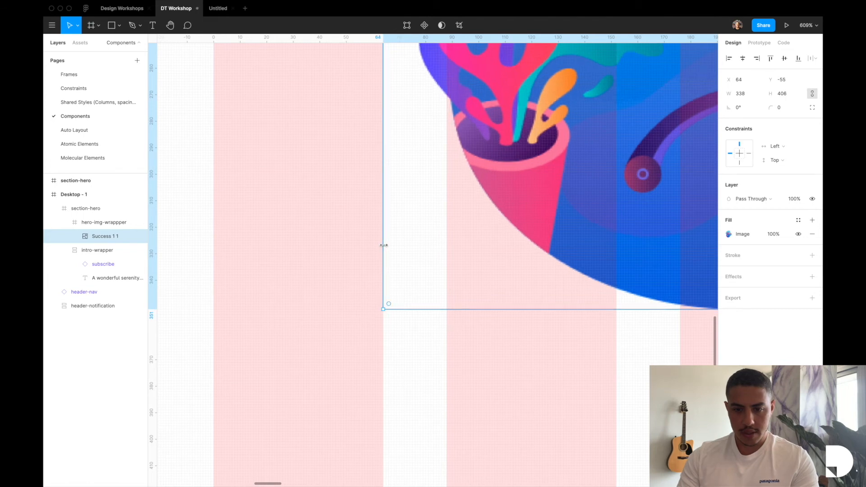
Enlarge the illustration proportionally to 376 × 452 so its right edge meets the last column's left edge at X 440.
scroll(382, 245, down, 10)
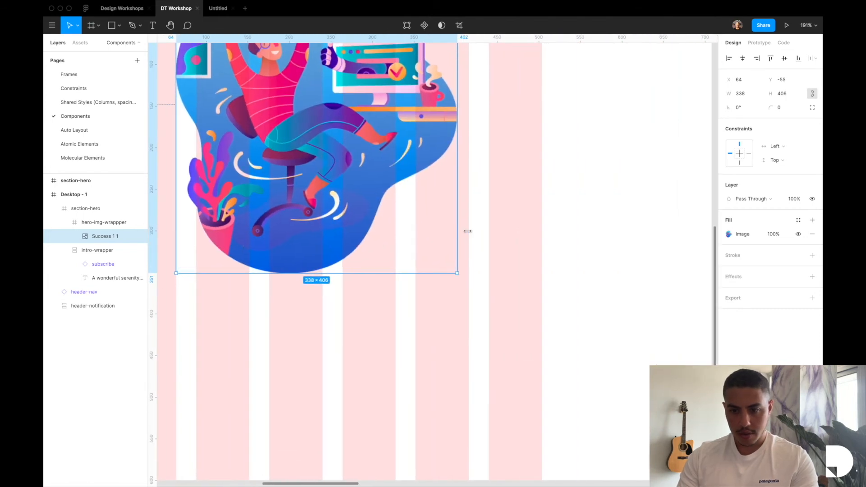
drag(468, 231, 488, 230)
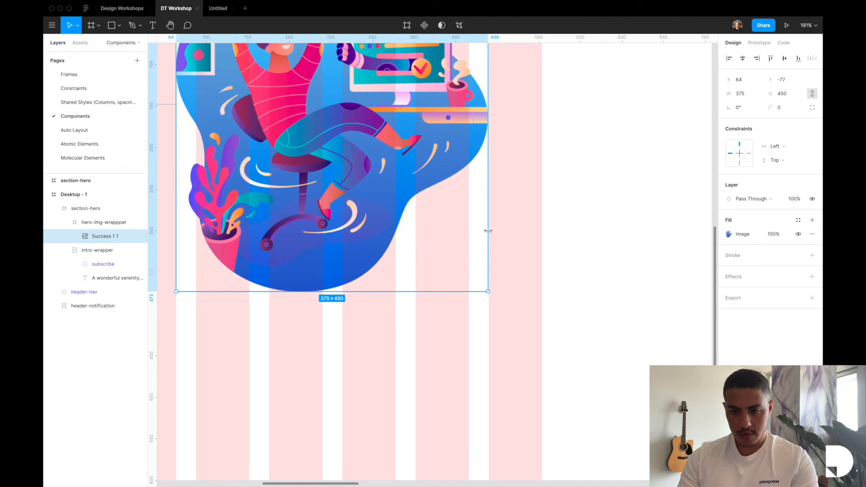
scroll(488, 231, up, 15)
drag(491, 231, 492, 231)
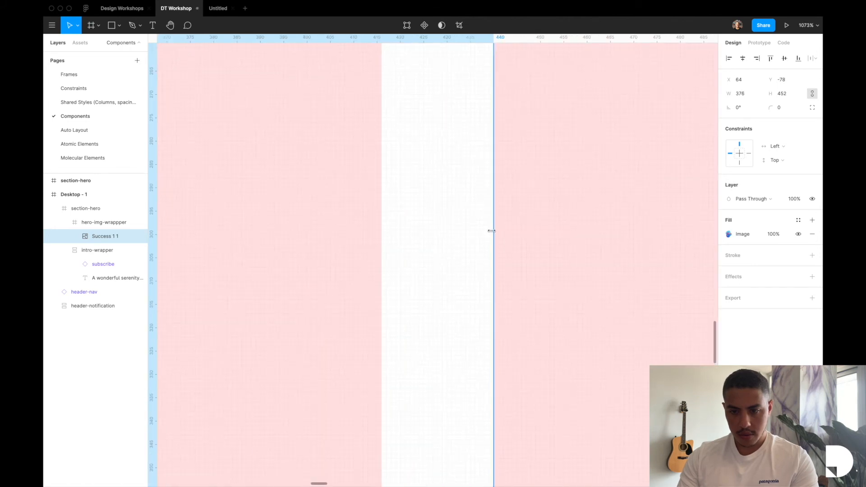
scroll(492, 231, down, 15)
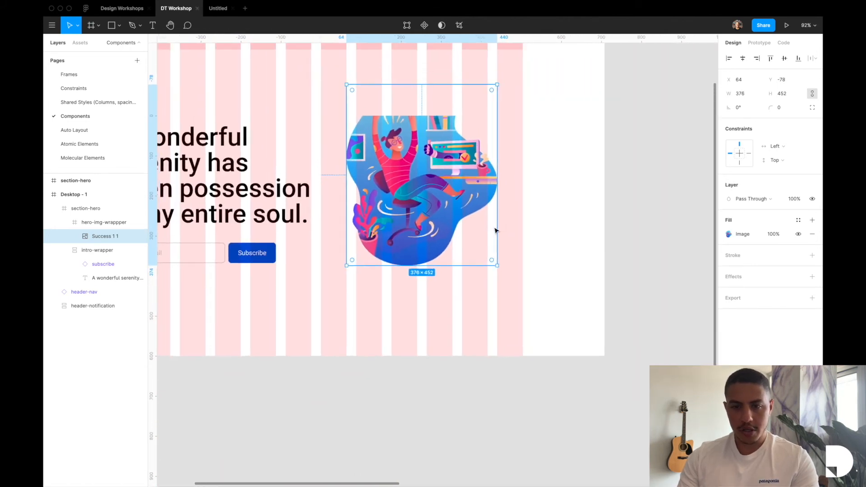
Move the illustration down about 110 px inside hero-img-wrappper and extend that frame's height to 553.
key(alt)
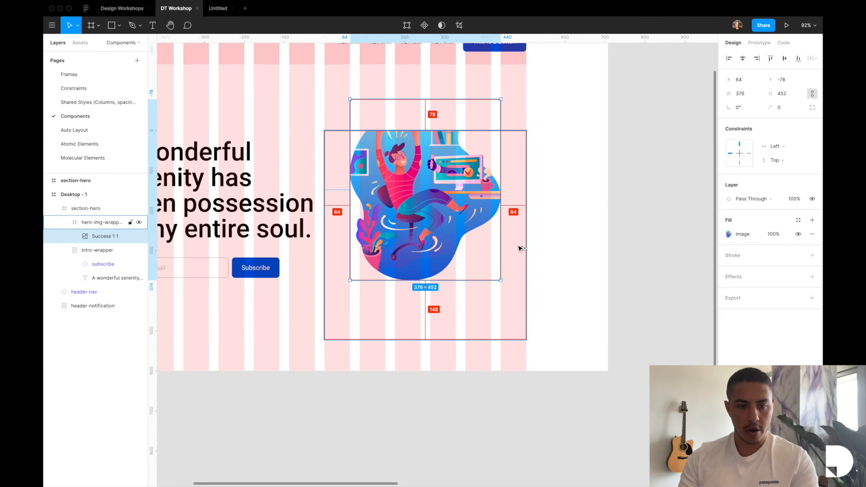
key(shift+Down)
key(shift+Down)
key(shift+Down)
key(shift+Down)
key(shift+Down)
key(shift+Down)
key(shift+Down)
key(shift+Down)
key(shift+Down)
key(shift+Down)
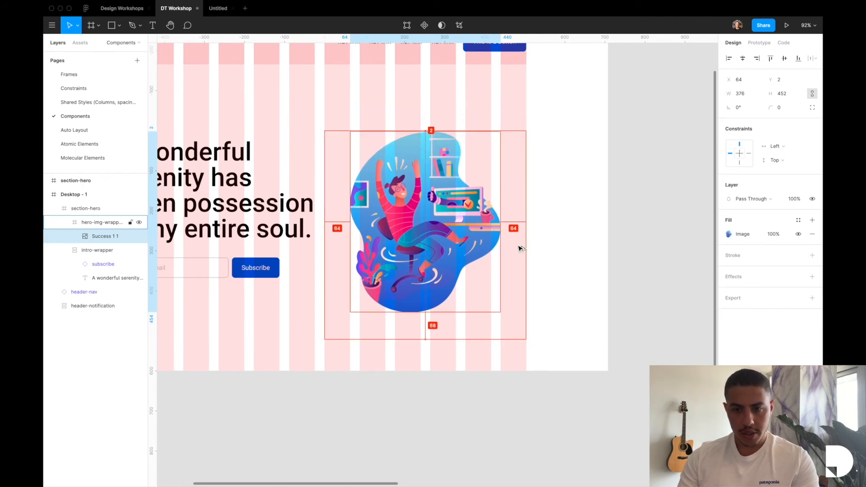
click(519, 247)
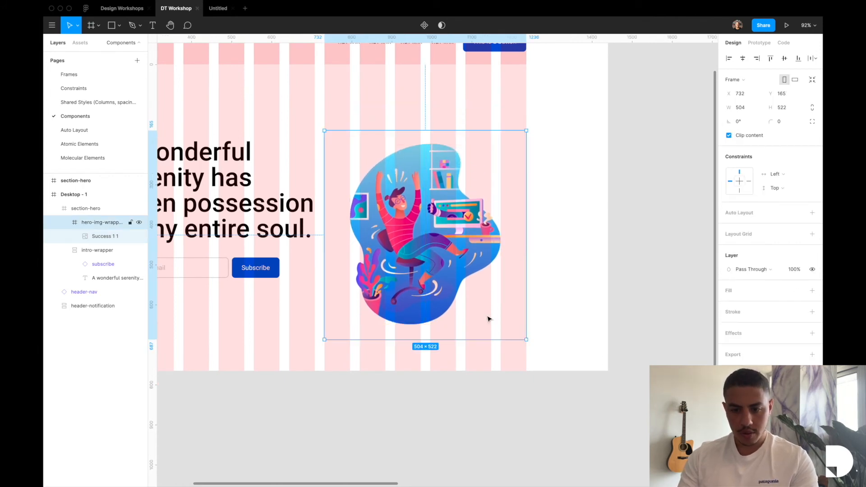
drag(469, 338, 438, 351)
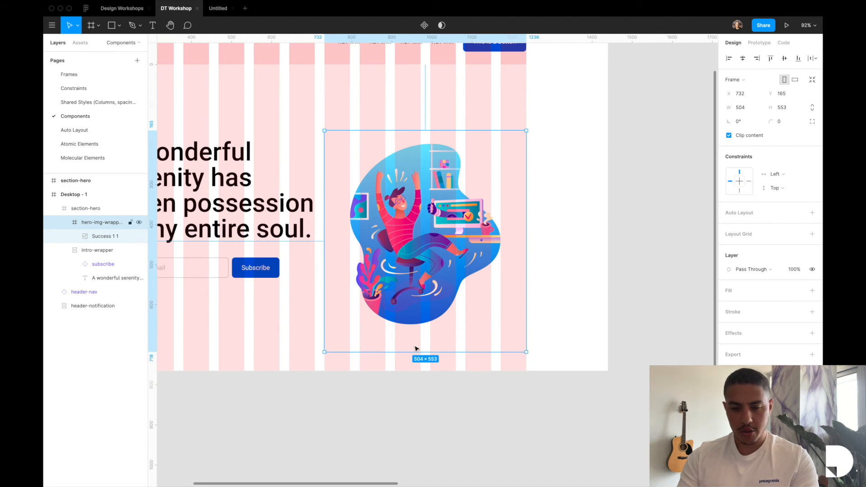
Add a text box about 309 × 33 below the illustration reading "this is a caption".
key(t)
drag(360, 331, 484, 344)
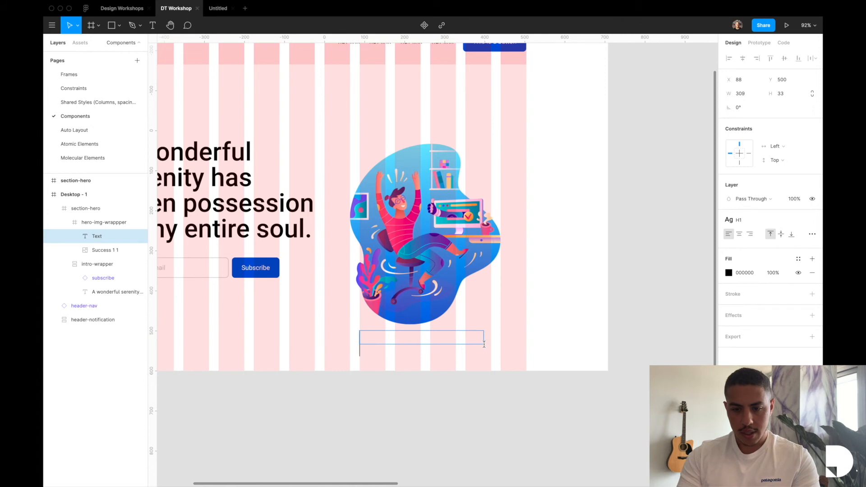
text(this is a caption)
key(Escape)
Switch the caption from the H1 style to auto width with the p text style, and centre it horizontally in its frame.
mouse_move(764, 220)
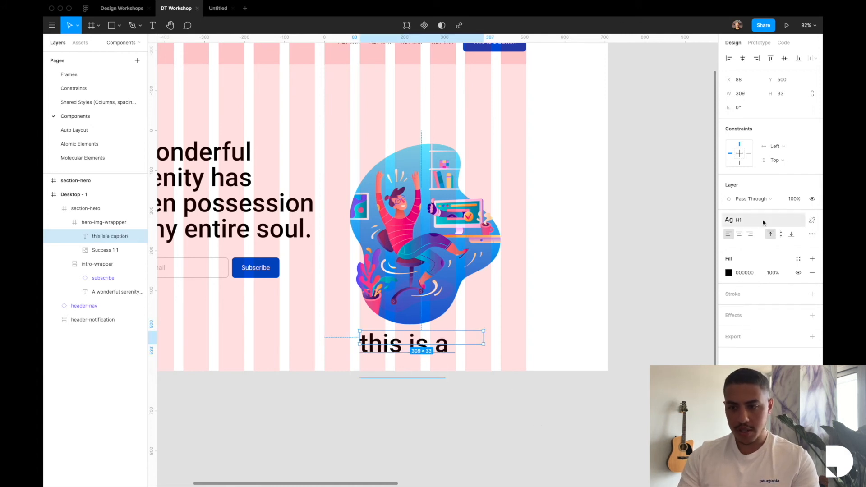
click(813, 221)
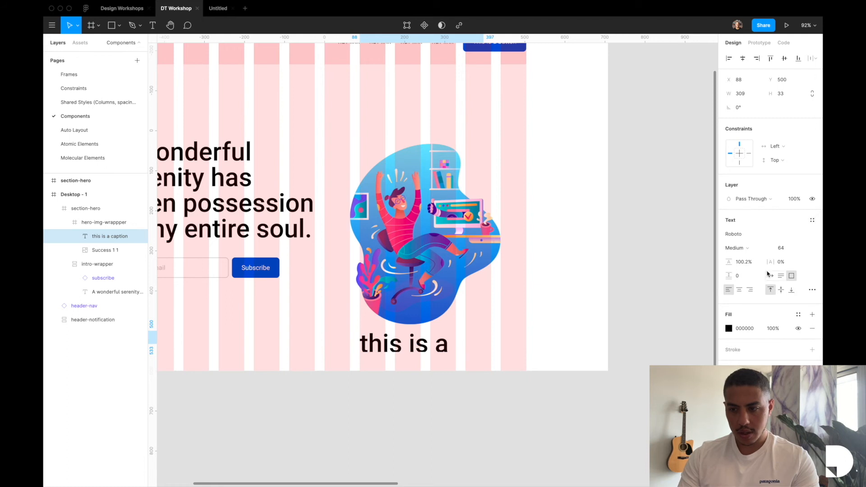
click(770, 276)
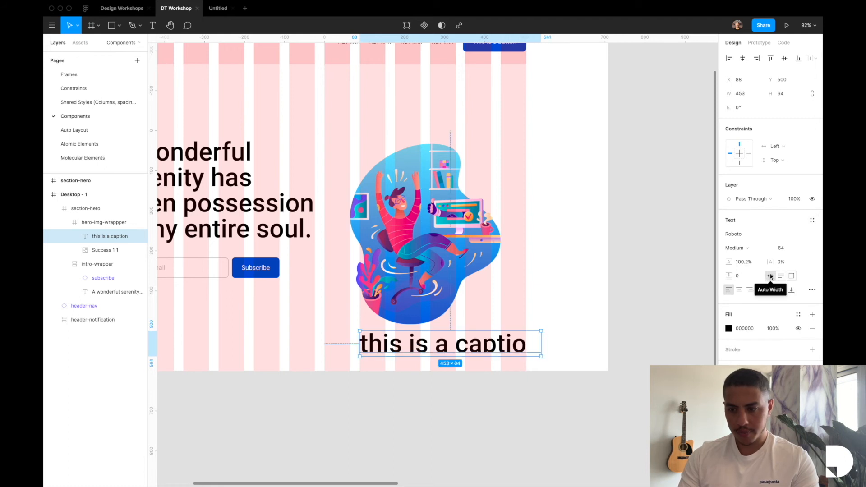
click(811, 221)
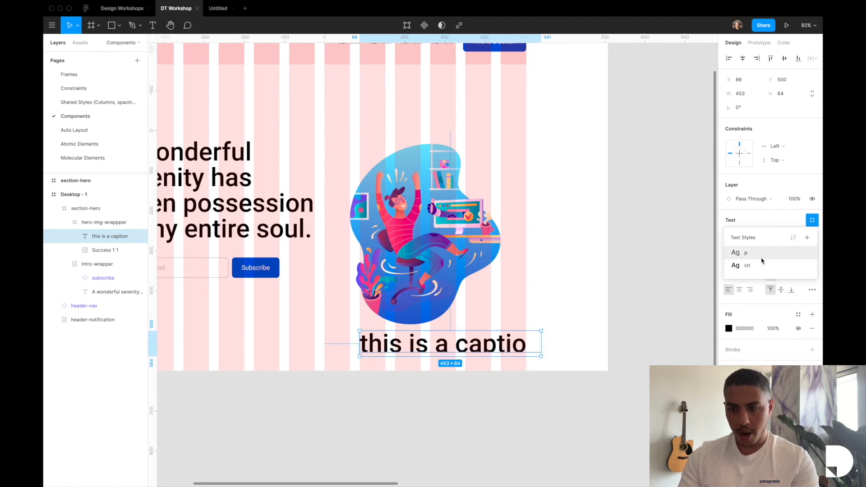
click(753, 262)
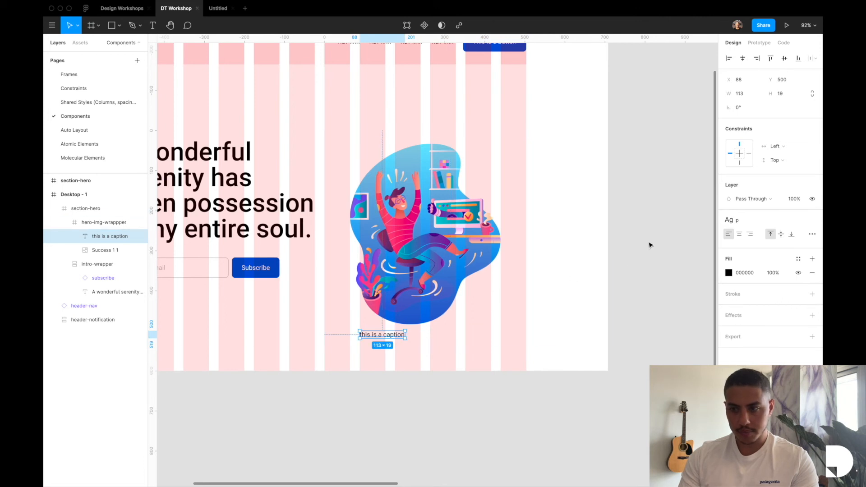
click(742, 58)
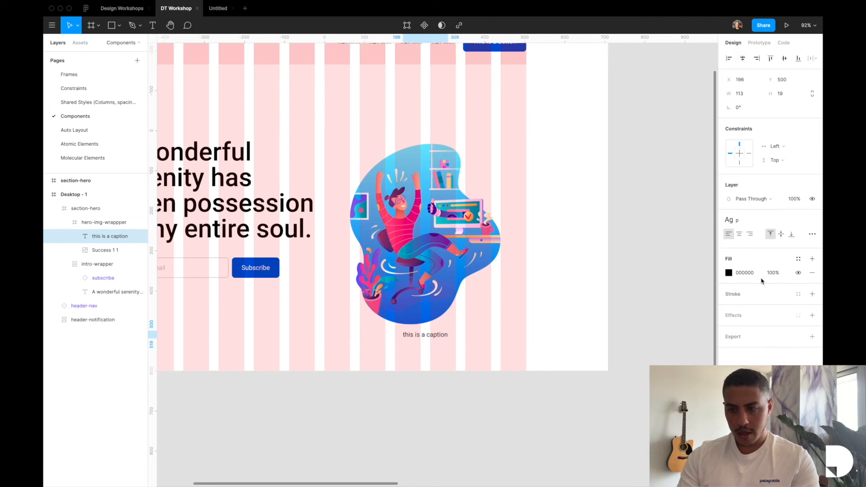
Lower the caption's fill opacity to 24% and move it down to Y 508, 24 px below the illustration.
click(729, 272)
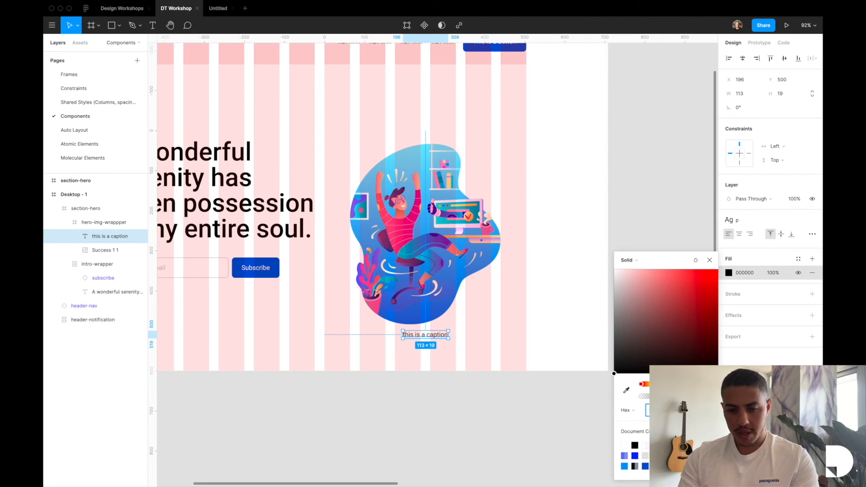
click(424, 417)
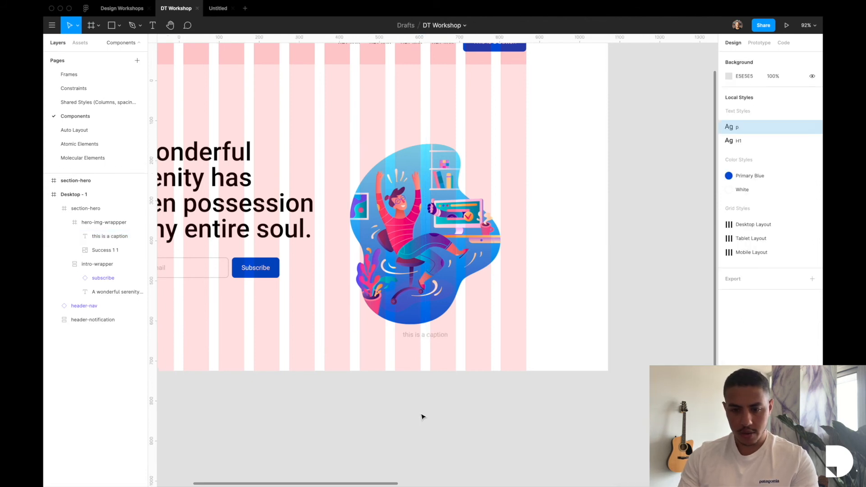
click(415, 338)
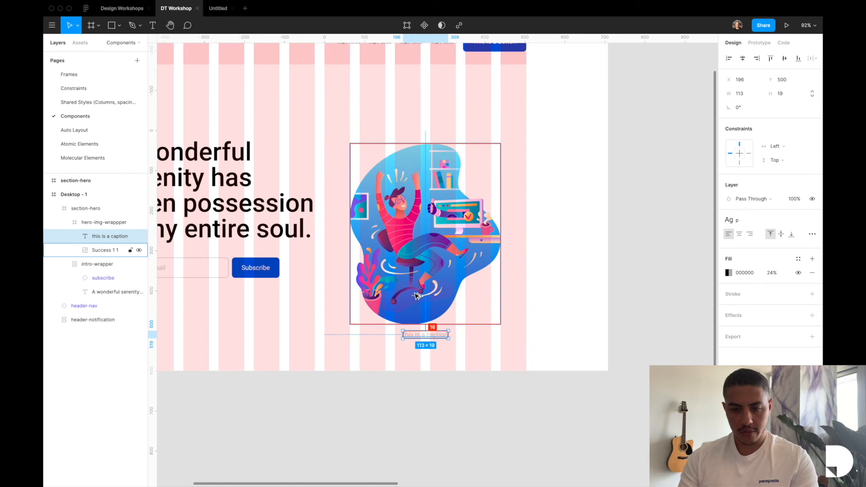
key(shift+Down)
key(Up)
key(Up)
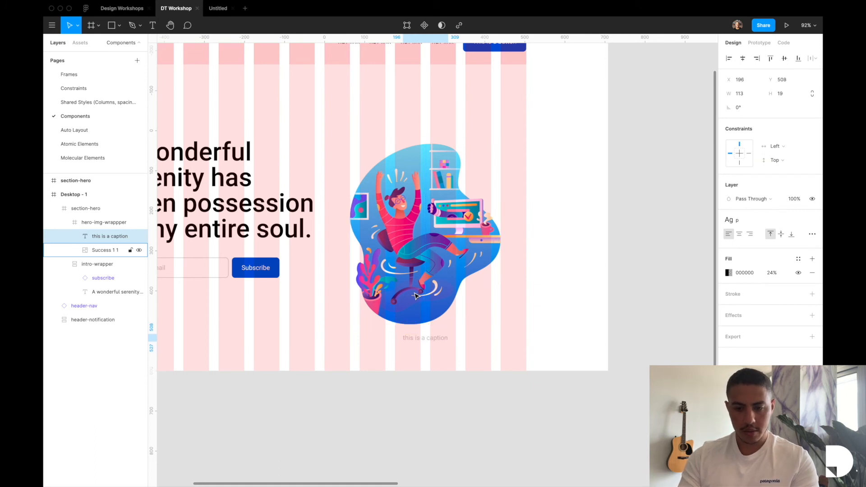
Extend the bottom edge of hero-img-wrappper below the caption so the frame's height is 559.
click(415, 296)
shift+click(426, 339)
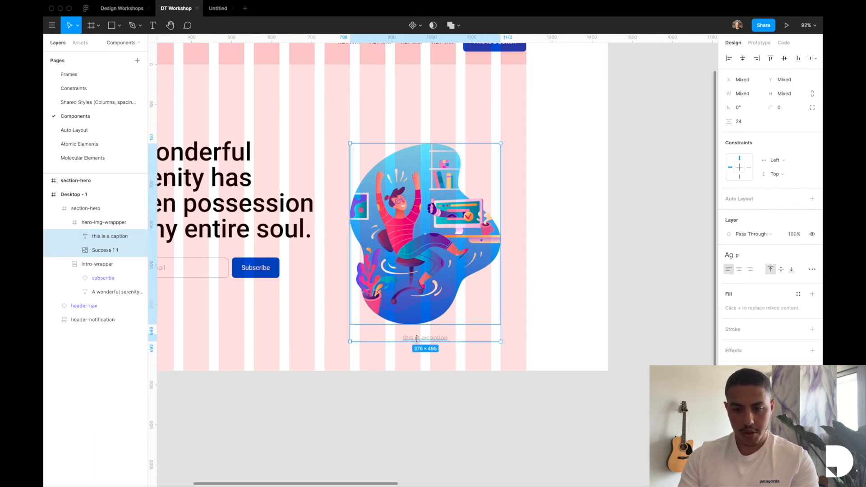
click(491, 350)
drag(456, 351, 456, 355)
key(alt)
scroll(429, 357, up, 1)
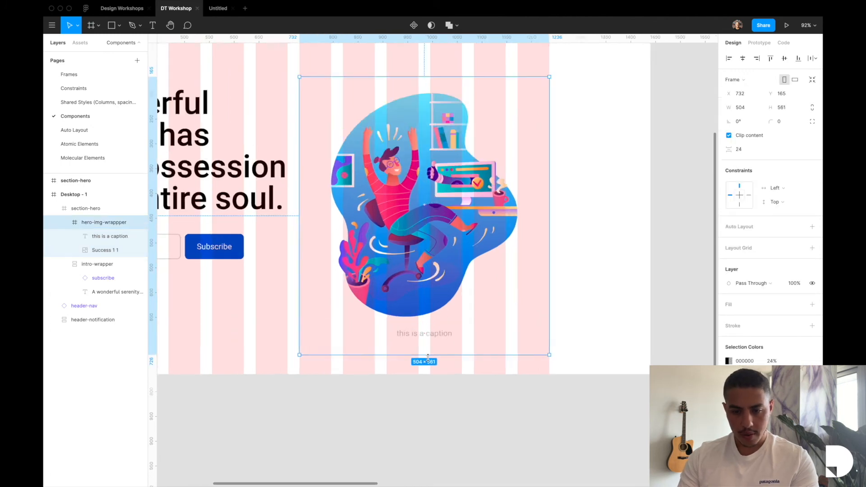
scroll(428, 357, up, 10)
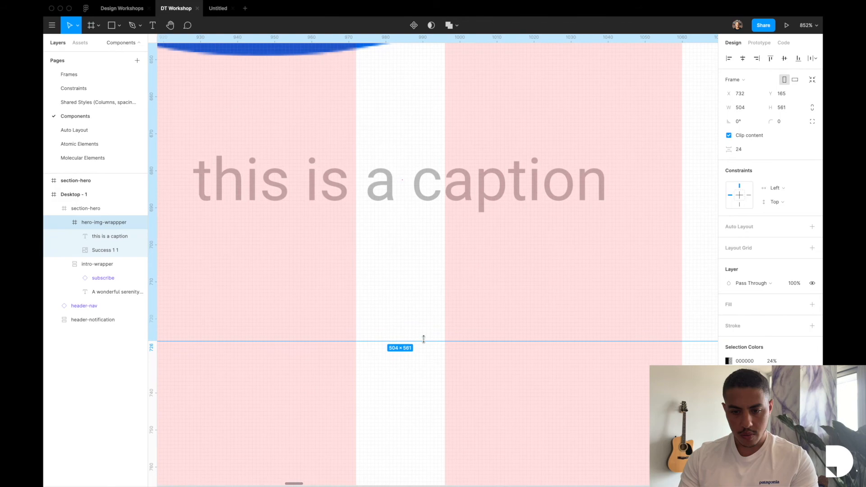
drag(424, 339, 423, 335)
scroll(423, 335, down, 10)
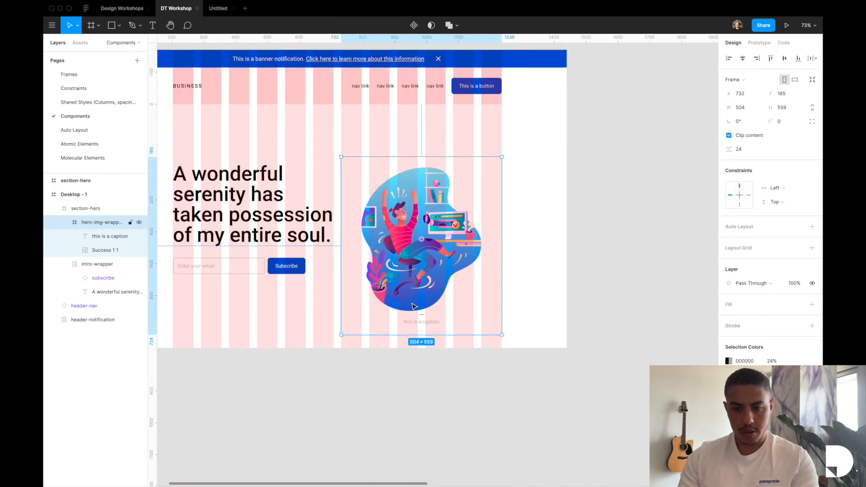
Align the vertical centres of the intro-wrapper and hero-img-wrappper frames.
shift+click(282, 270)
scroll(281, 270, left, 2)
scroll(282, 271, up, 1)
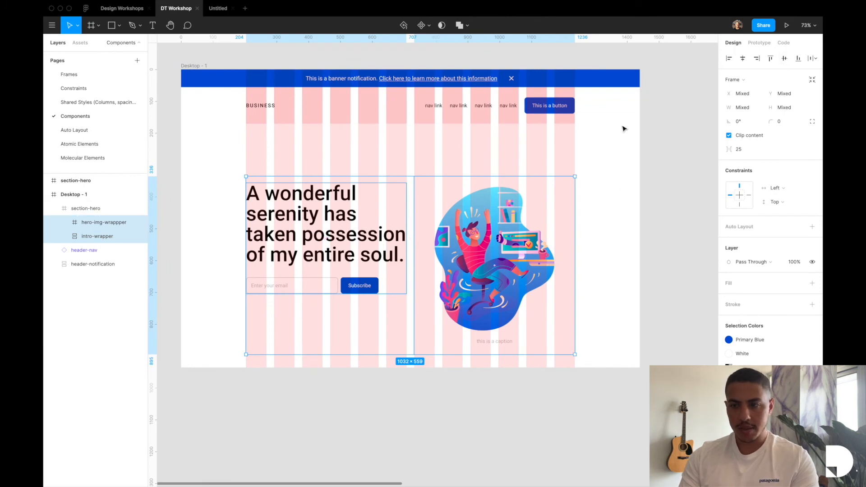
click(785, 58)
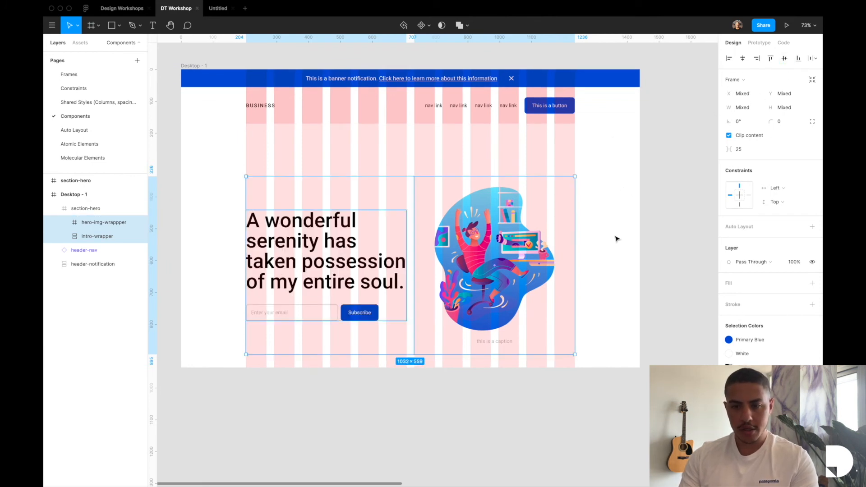
Move both wrappers up together until 104 px remain between them and the top of section-hero.
key(shift+Up)
key(shift+Up)
key(shift+Up)
key(shift+Up)
key(shift+Up)
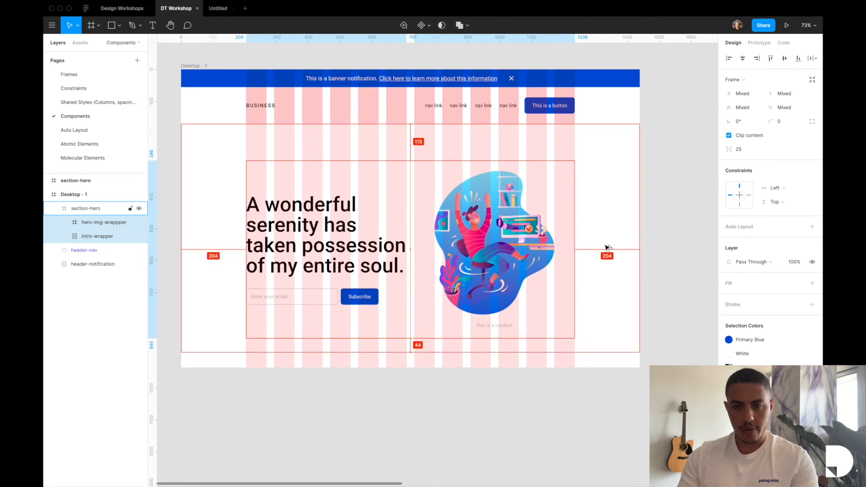
key(shift+Up)
key(shift+Up)
key(shift+Down)
key(Up)
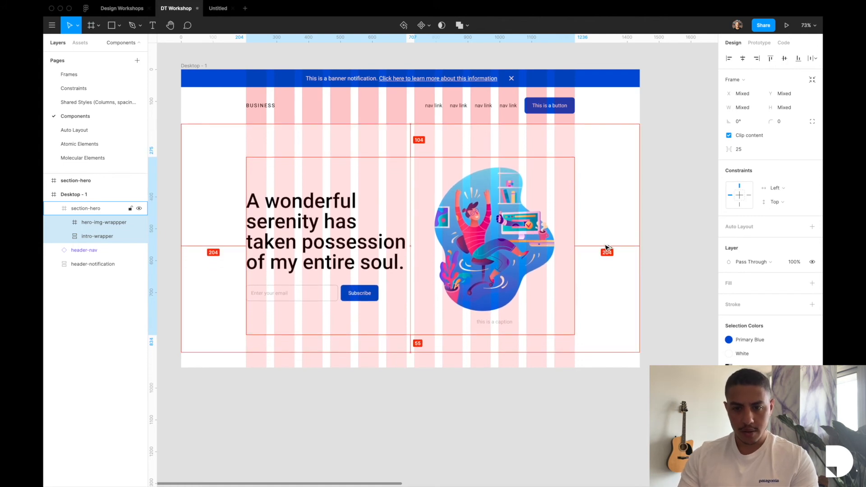
Extend section-hero downward to a height of 767, checking the spacing below its two wrappers.
key(Escape)
drag(462, 355, 462, 366)
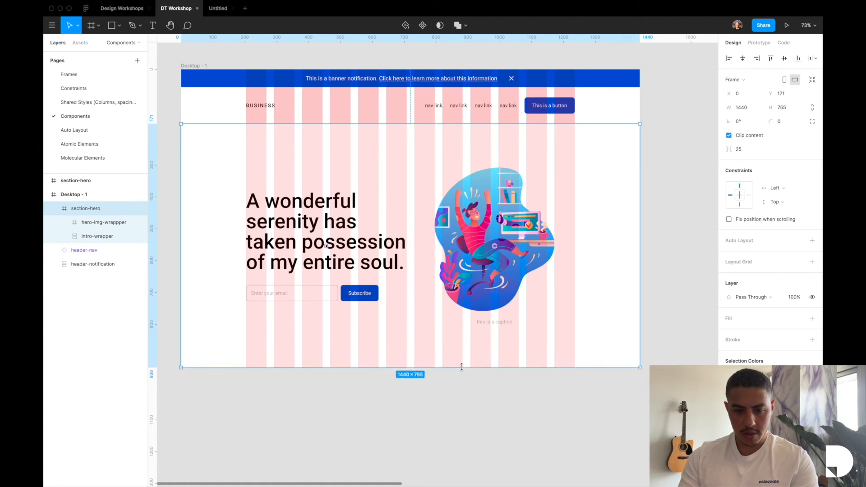
click(399, 295)
shift+click(505, 302)
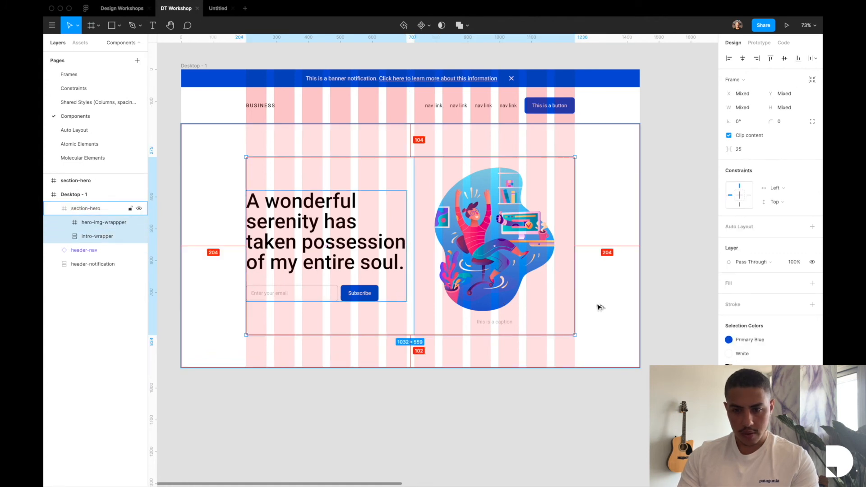
key(Escape)
scroll(427, 378, up, 10)
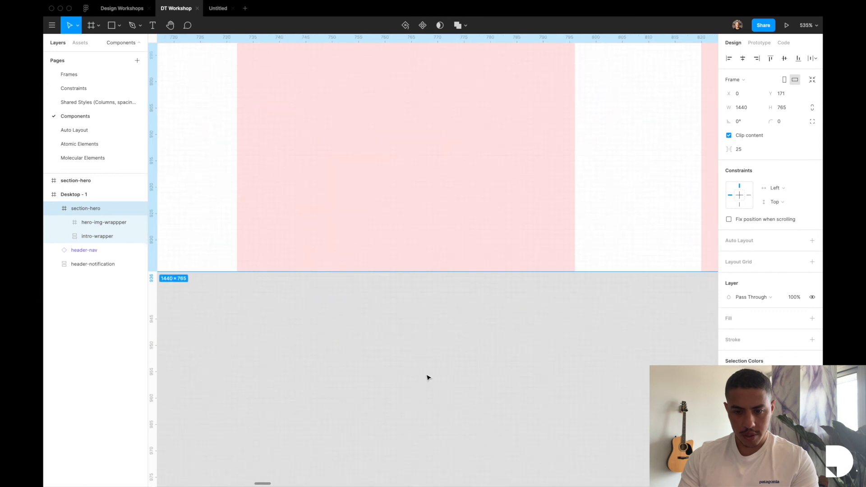
drag(376, 275, 376, 281)
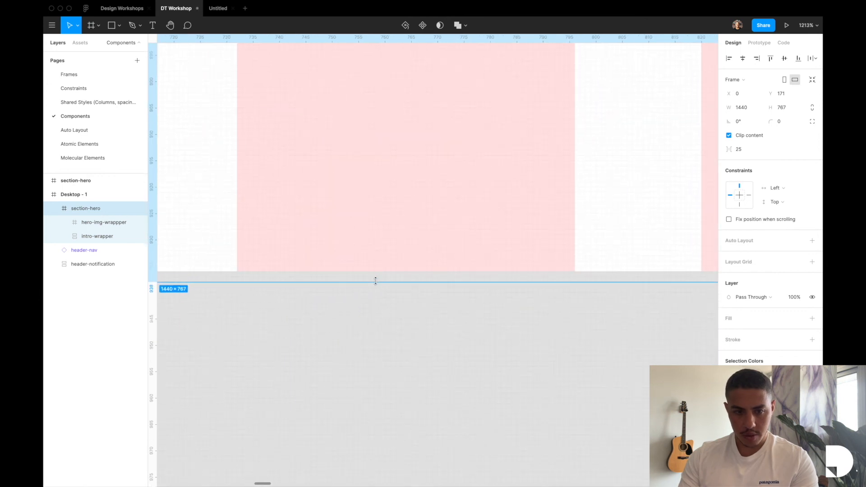
Set the height of the Desktop - 1 frame to 938 and check the margins around the two hero wrappers.
click(70, 195)
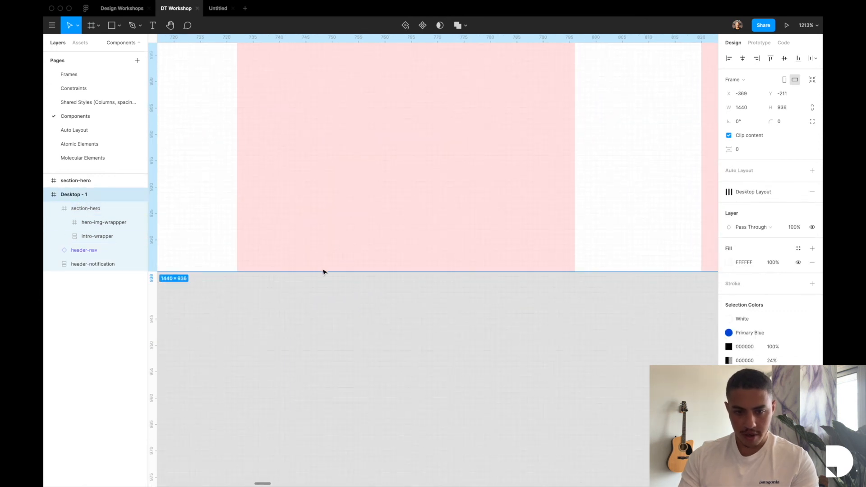
drag(320, 274, 319, 281)
scroll(320, 281, down, 12)
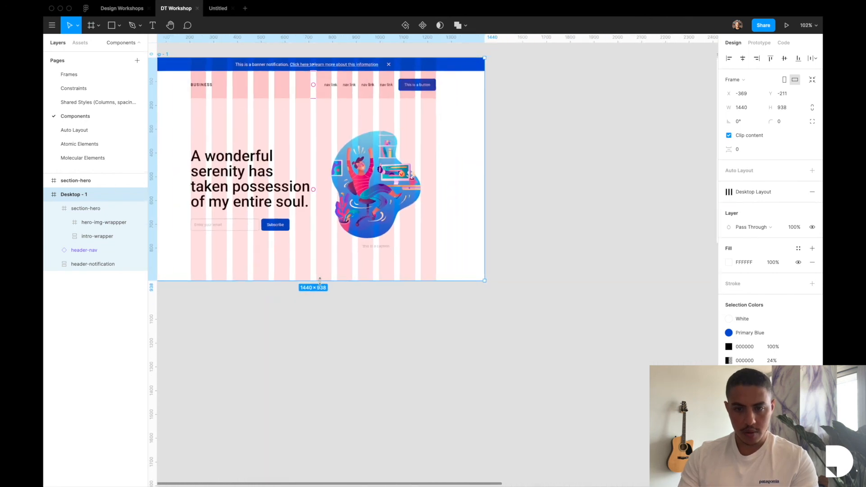
double_click(336, 191)
shift+click(217, 187)
key(alt)
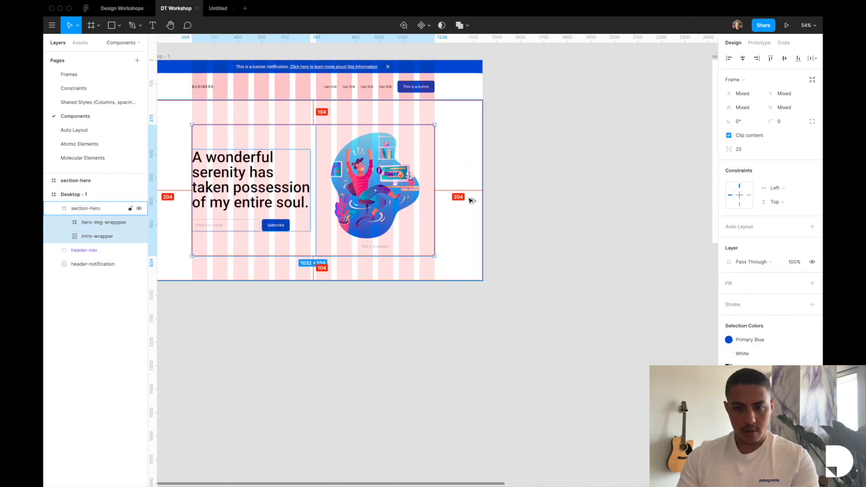
scroll(470, 200, left, 2)
scroll(470, 199, up, 3)
Swap the illustration and intro block within section-hero, and swap them back to their original order.
click(318, 316)
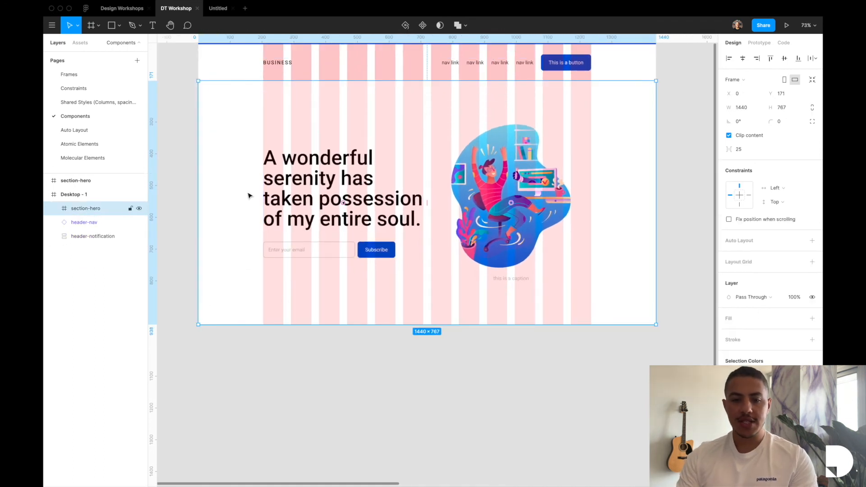
click(54, 209)
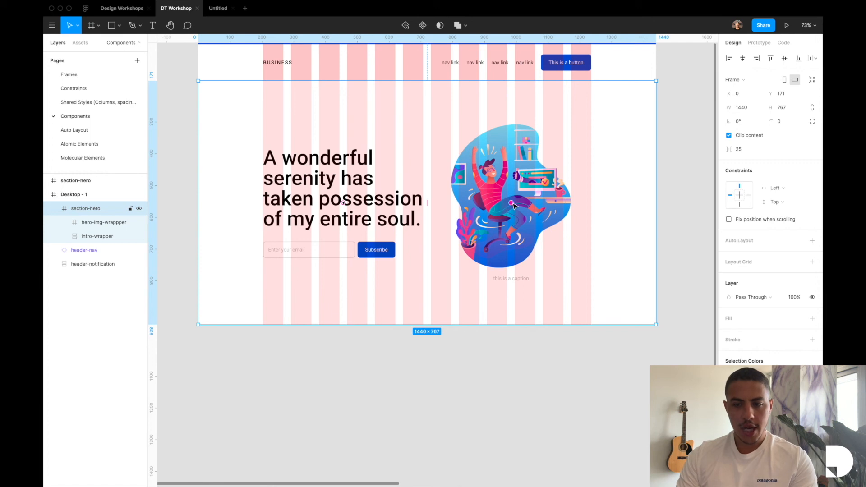
drag(515, 206, 363, 209)
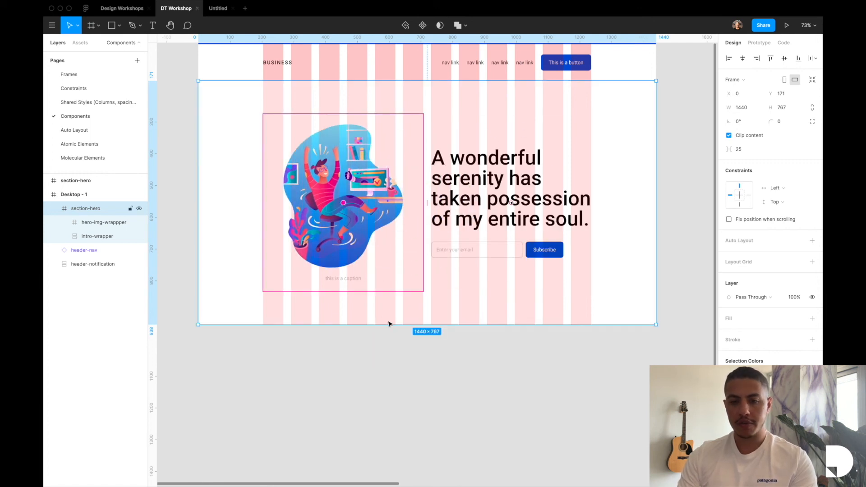
drag(343, 205, 496, 195)
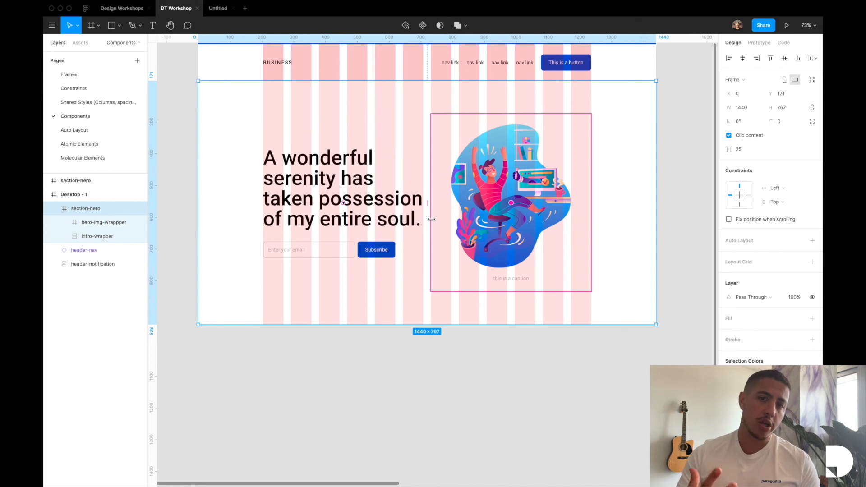
Delete the section-hero frame from Desktop - 1.
click(55, 209)
key(Delete)
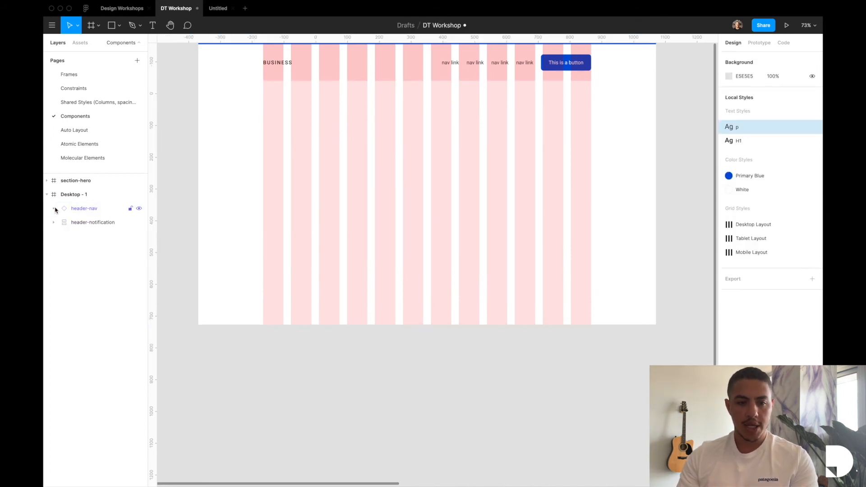
Paste the section-hero frame onto the Molecular Elements page and align it beneath the subscribe component, flush with header-nav's left edge.
click(99, 159)
scroll(306, 233, down, 5)
click(306, 233)
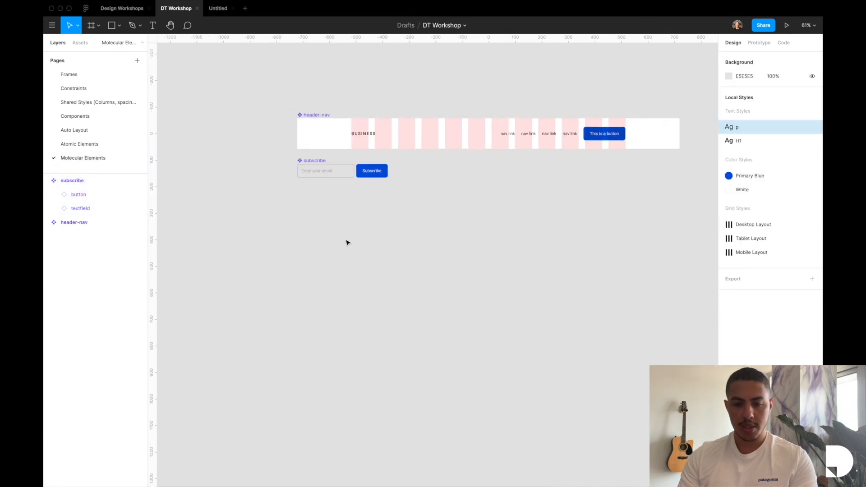
key(ctrl+v)
drag(367, 231, 417, 270)
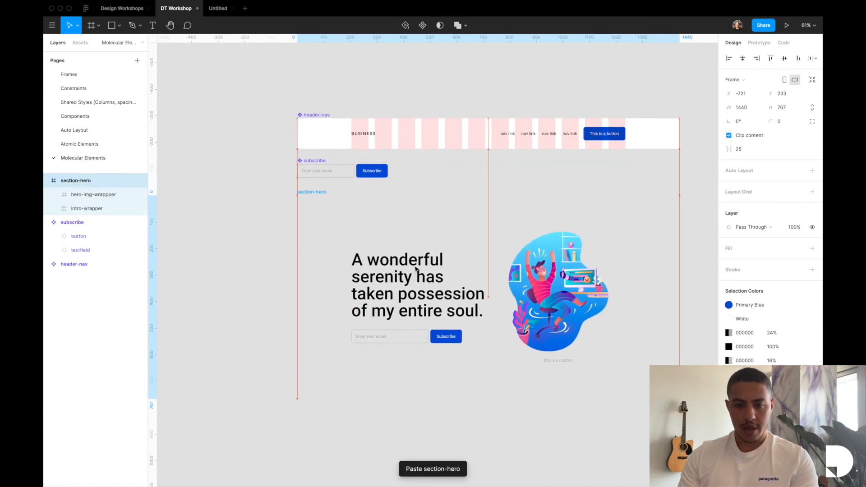
Give the section-hero frame a fill using the shared White color style.
click(812, 248)
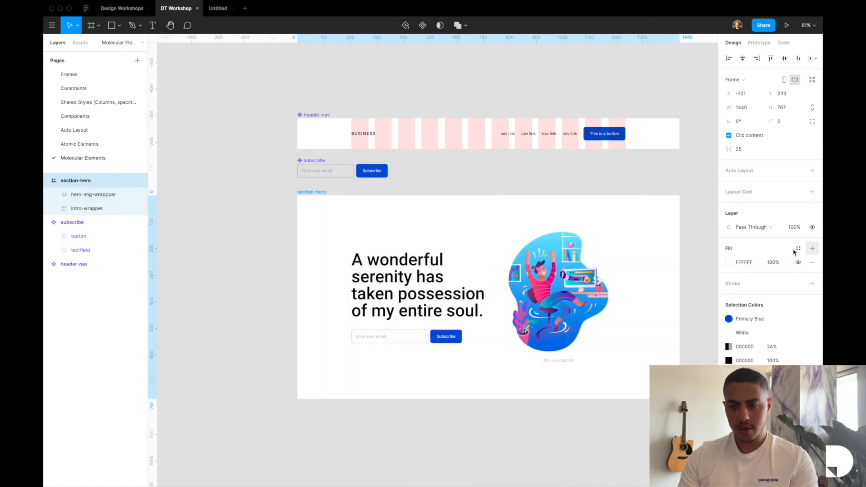
click(798, 248)
click(749, 280)
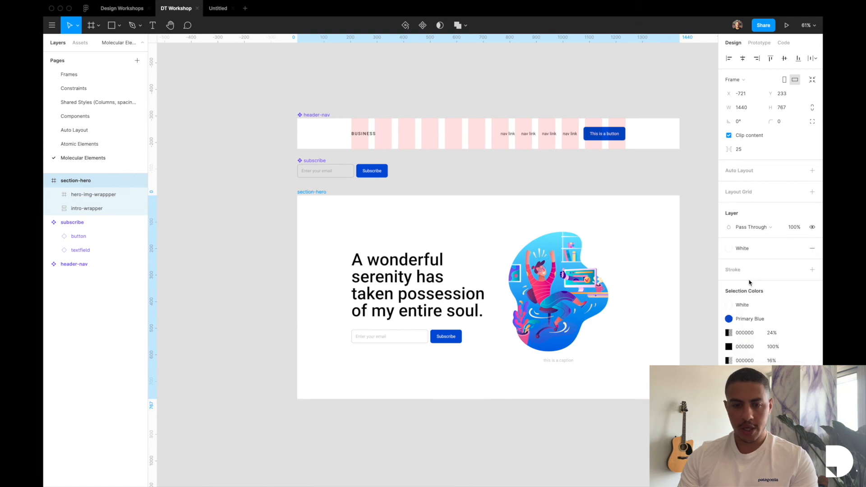
Turn section-hero into a component and check that it is listed among the local Molecular Elements components.
click(422, 26)
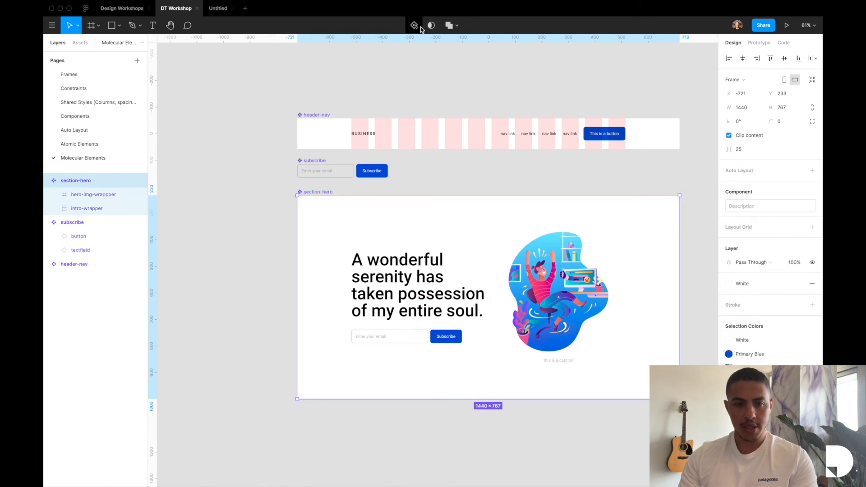
click(81, 42)
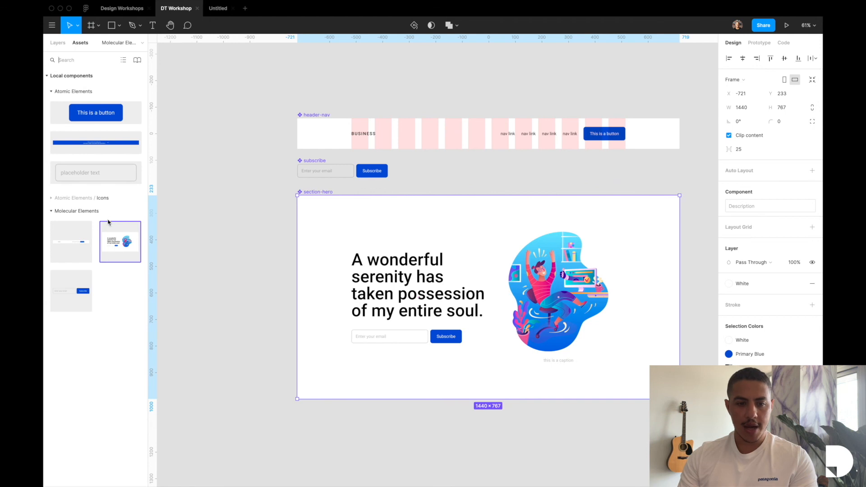
click(60, 44)
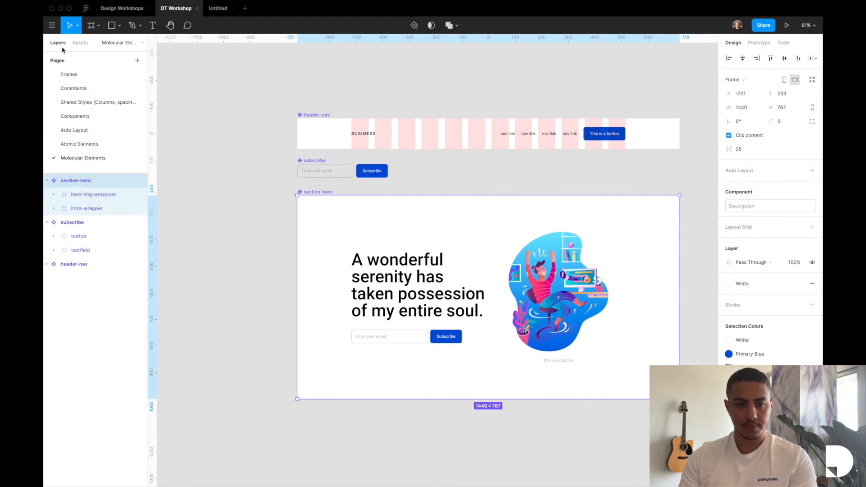
On the Components page, place a section-hero instance in Desktop - 1, centred horizontally directly below header-nav at X 0, Y 171.
click(78, 120)
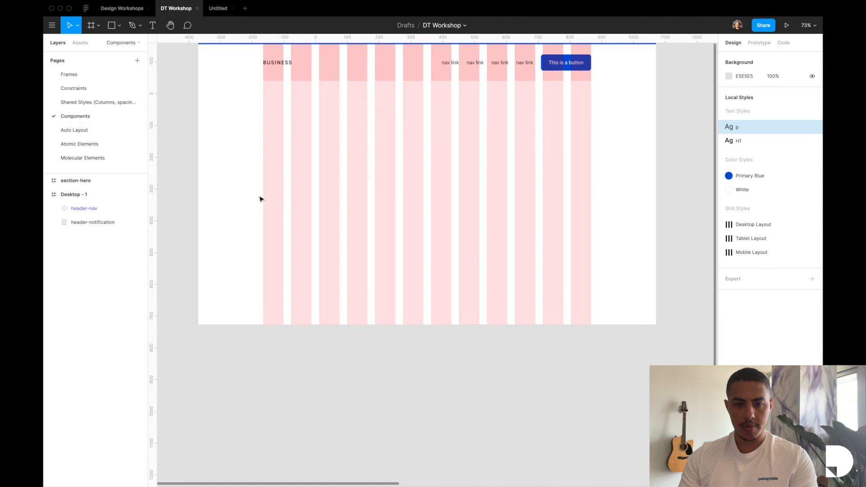
click(79, 49)
drag(120, 241, 467, 161)
click(743, 59)
scroll(467, 161, up, 4)
drag(434, 201, 431, 241)
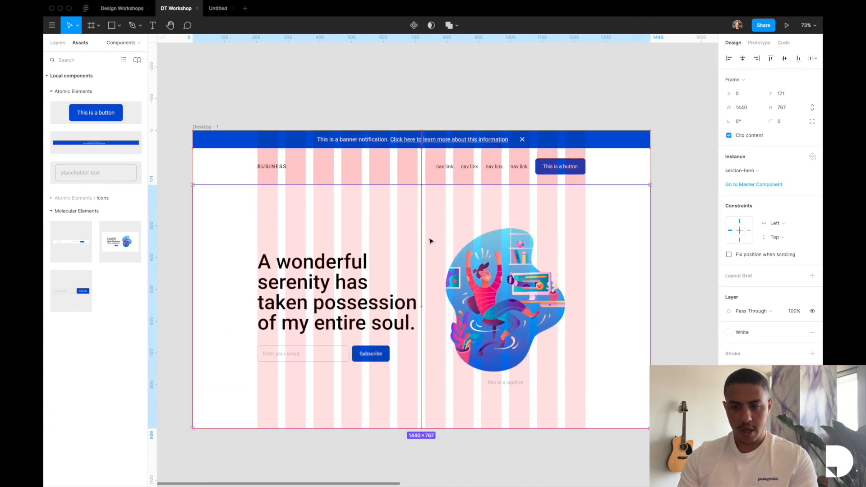
Hide the layout grids and review the Desktop - 1 page with the interface temporarily hidden.
key(ctrl+g)
key(ctrl+backslash)
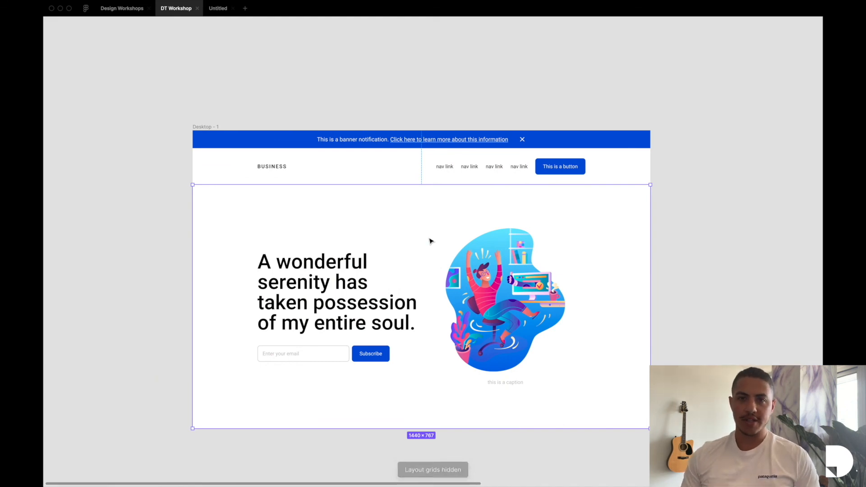
key(ctrl+backslash)
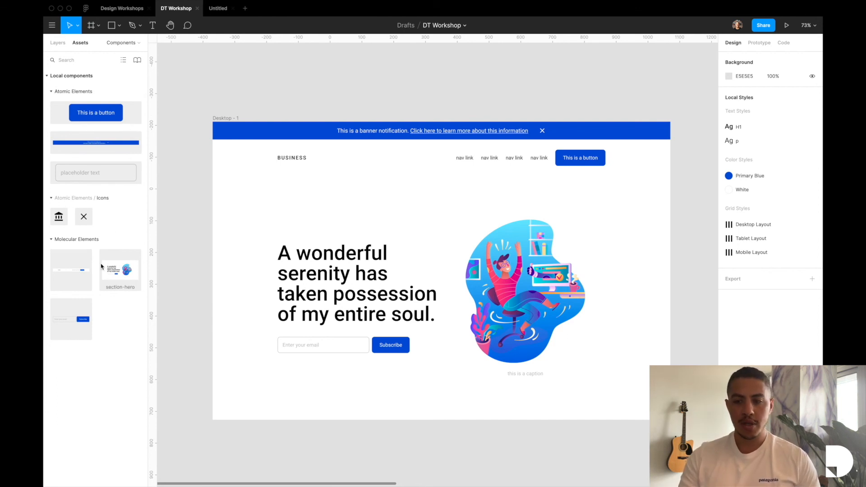
mouse_move(676, 472)
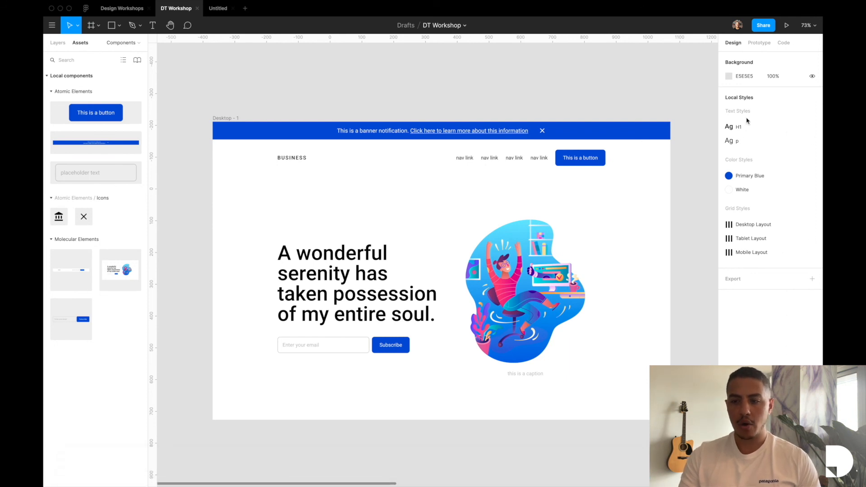